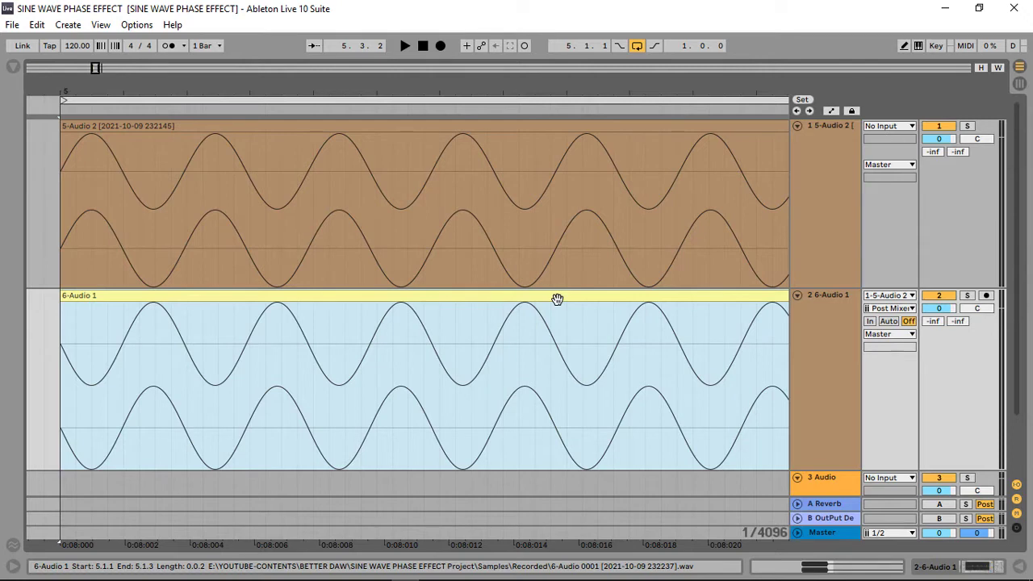
Step: Compare the opposing sine waveforms of the 5-Audio 2 and 6-Audio 1 clips
left_click(355, 127)
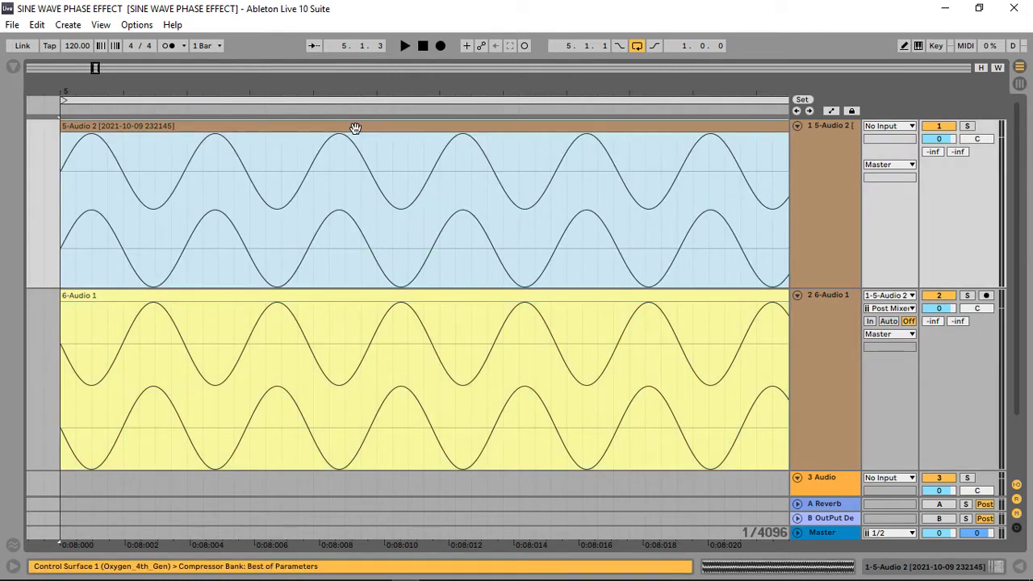
left_click(364, 297)
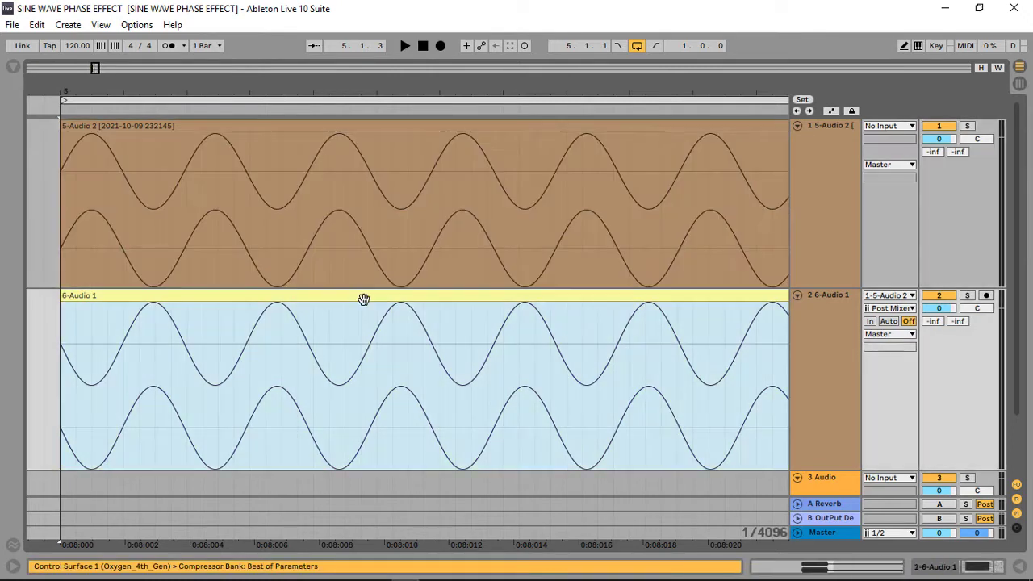
left_click(349, 126)
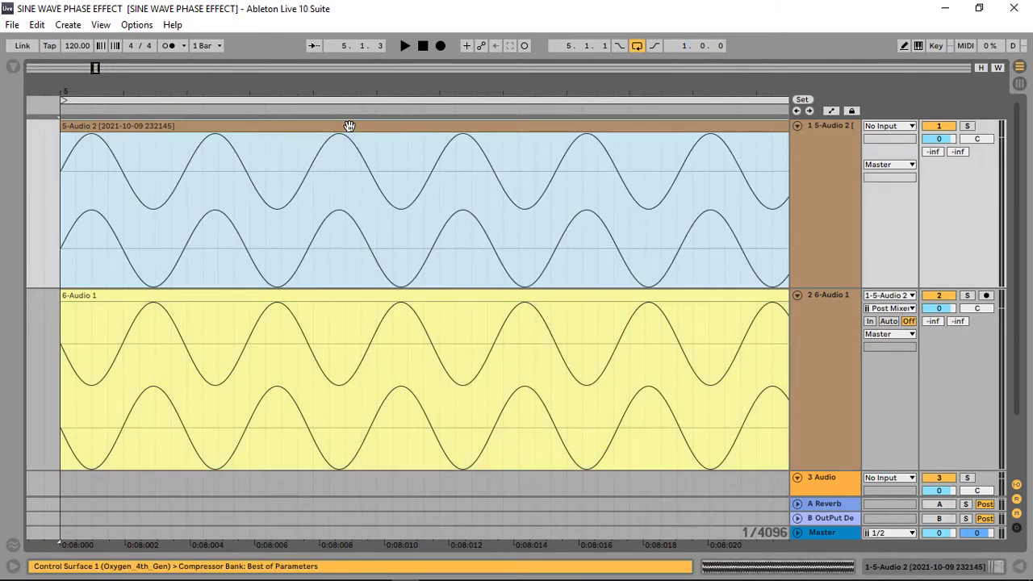
left_click(341, 299)
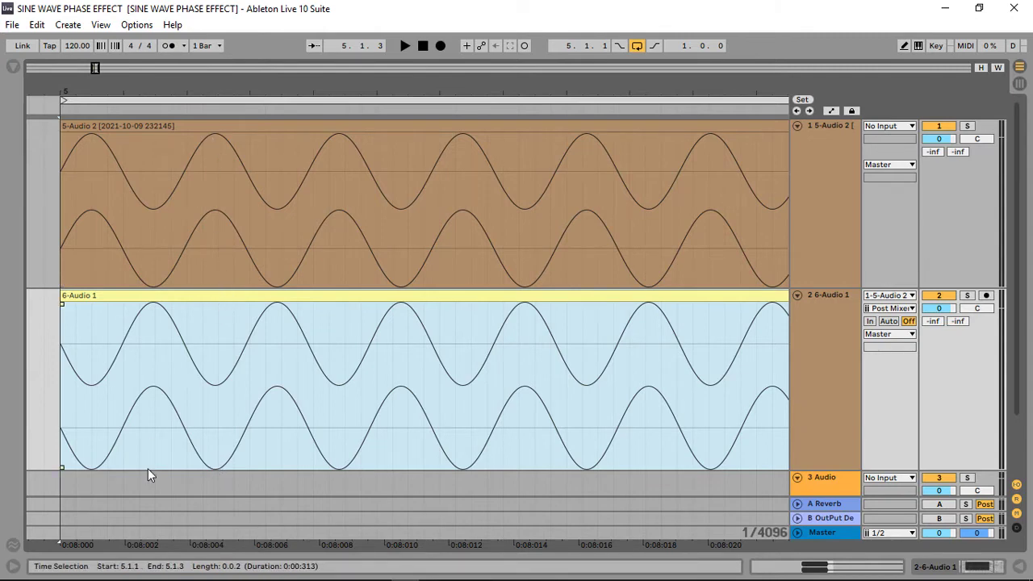
left_click(154, 278)
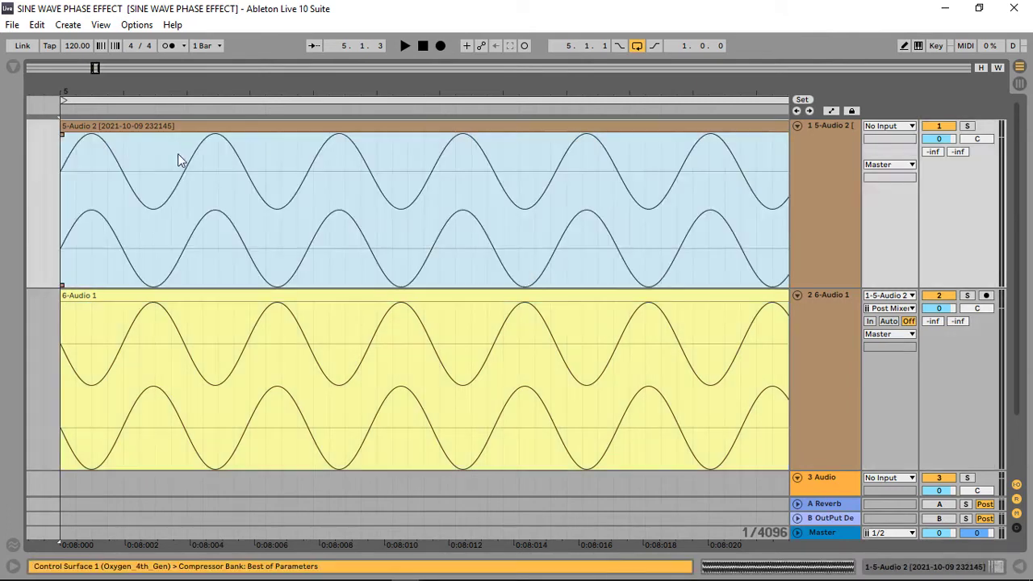
left_click(178, 297)
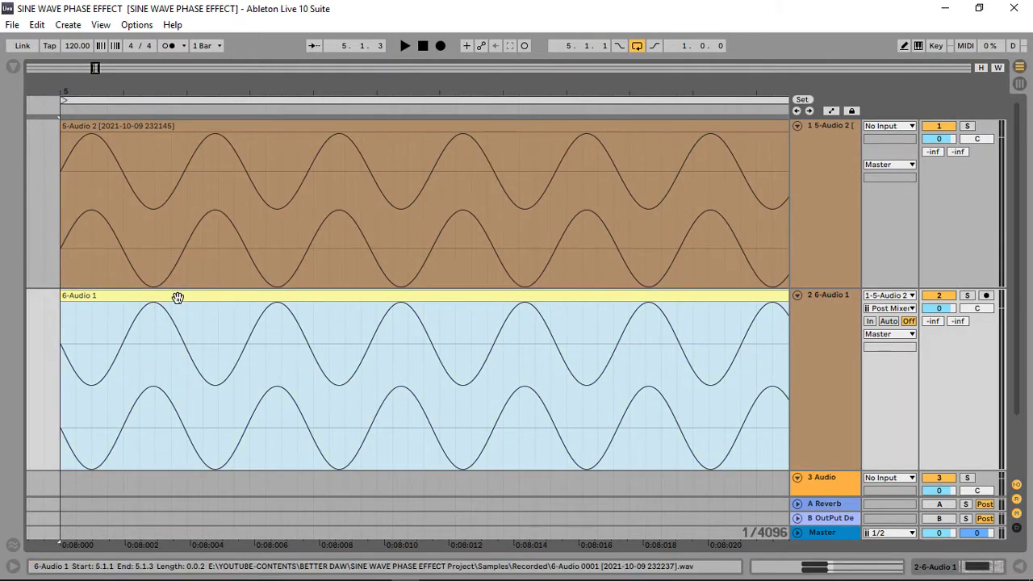
left_click(200, 127)
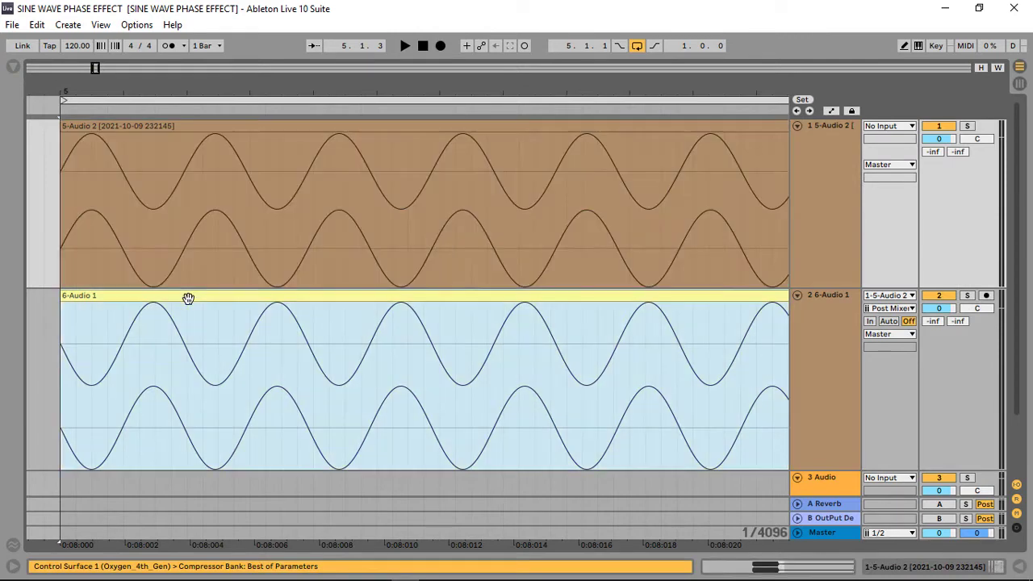
left_click(188, 297)
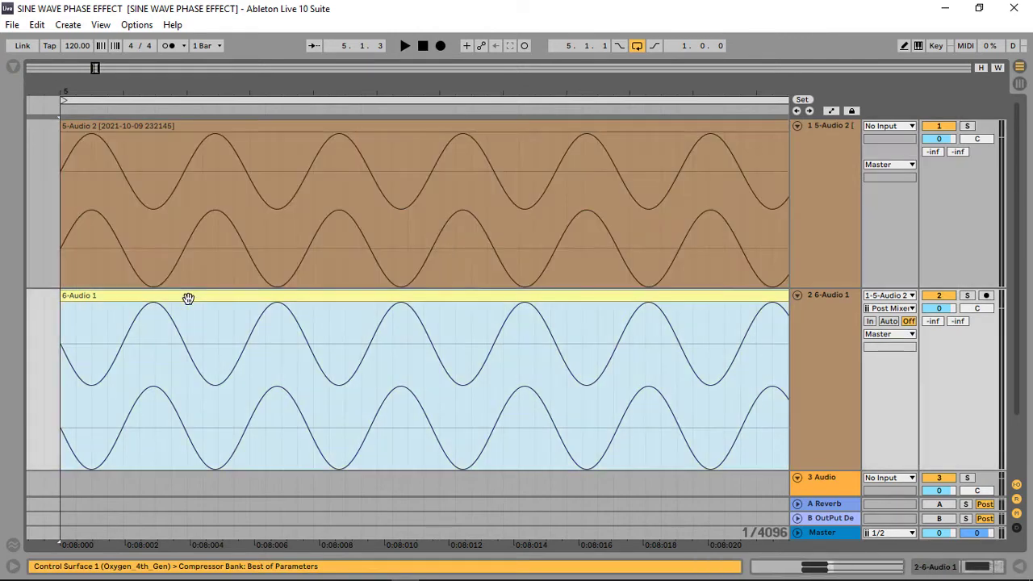
Step: Mute track 2 and play the 5-Audio 2 sine clip on its own
left_click(939, 296)
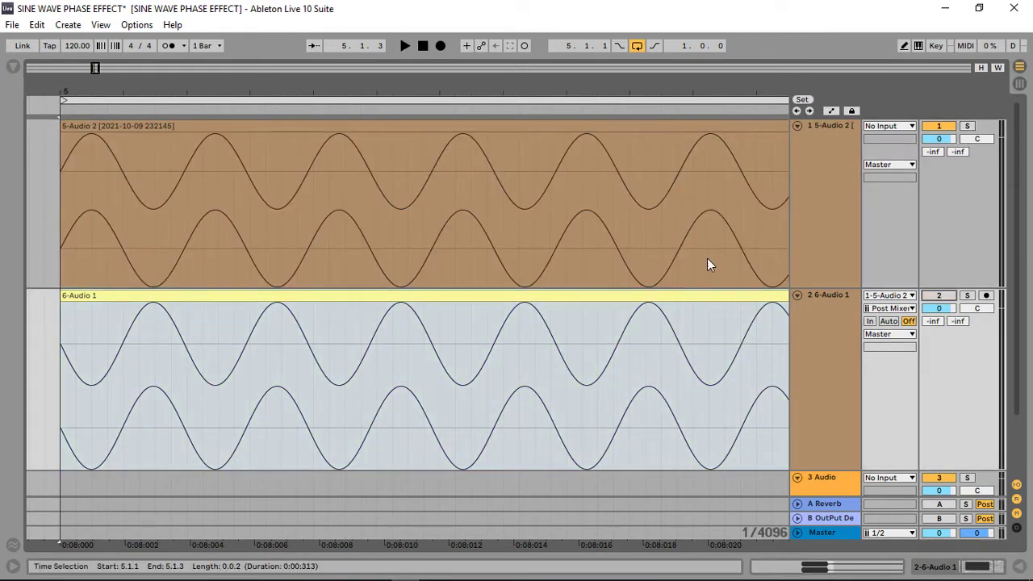
left_click(592, 137)
key("space")
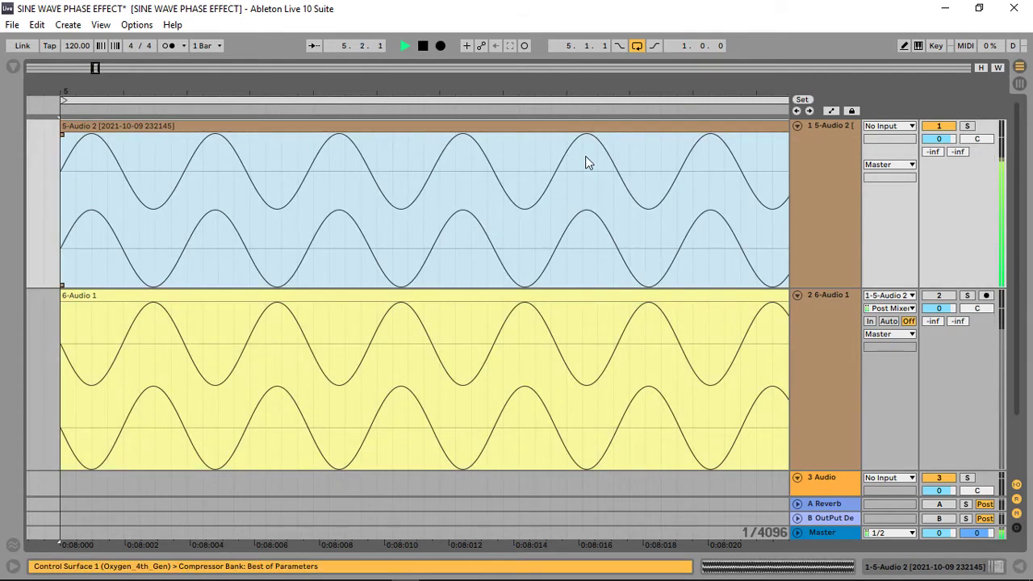
key("space")
Step: Unmute track 2, mute track 1 and play the 6-Audio 1 sine clip on its own
left_click(938, 295)
left_click(941, 127)
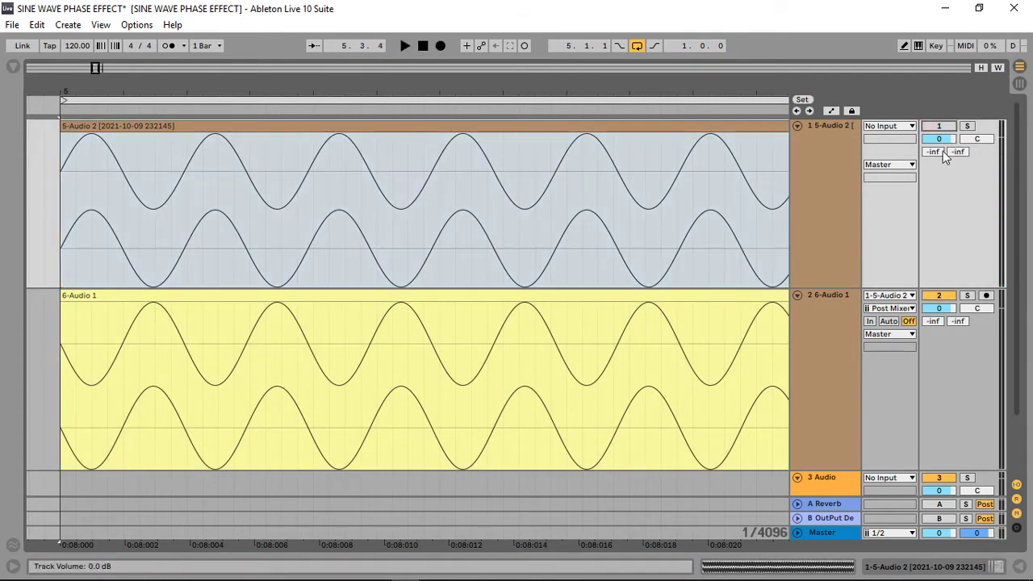
left_click(332, 297)
key("space")
key("space")
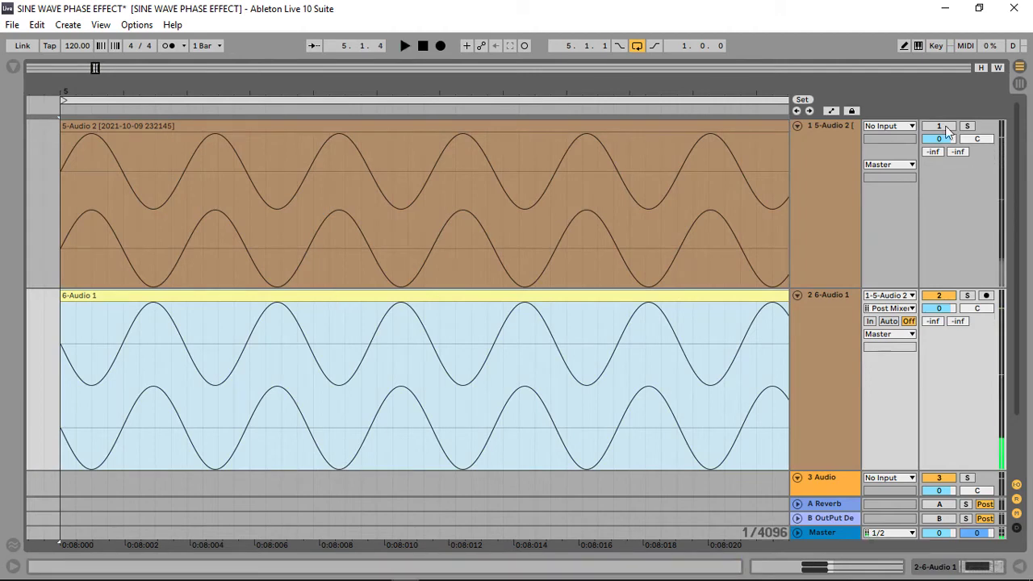
Step: Unmute track 1 and play both sine clips together while checking the track and Master meters
left_click(938, 126)
left_click(261, 147)
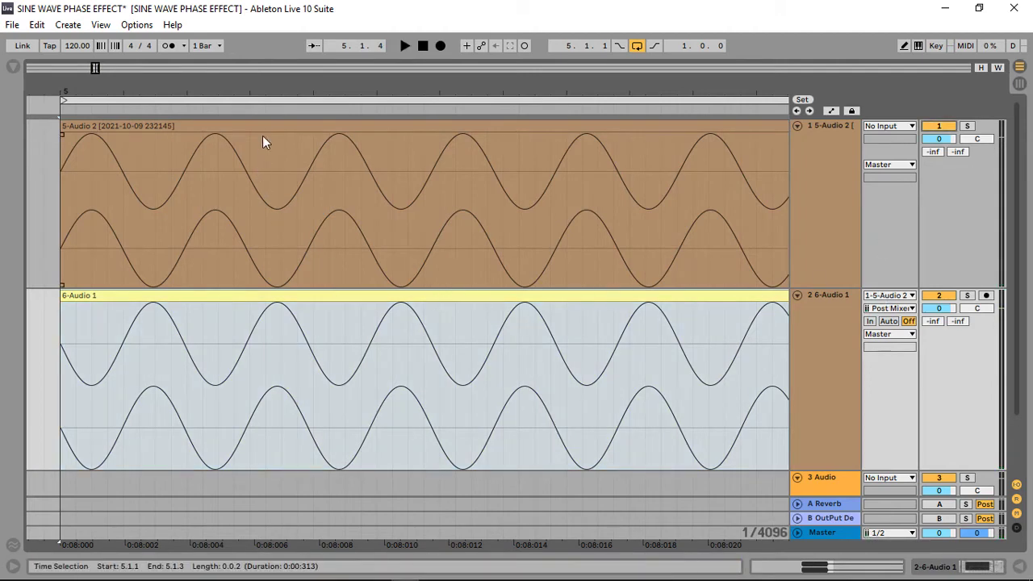
key("space")
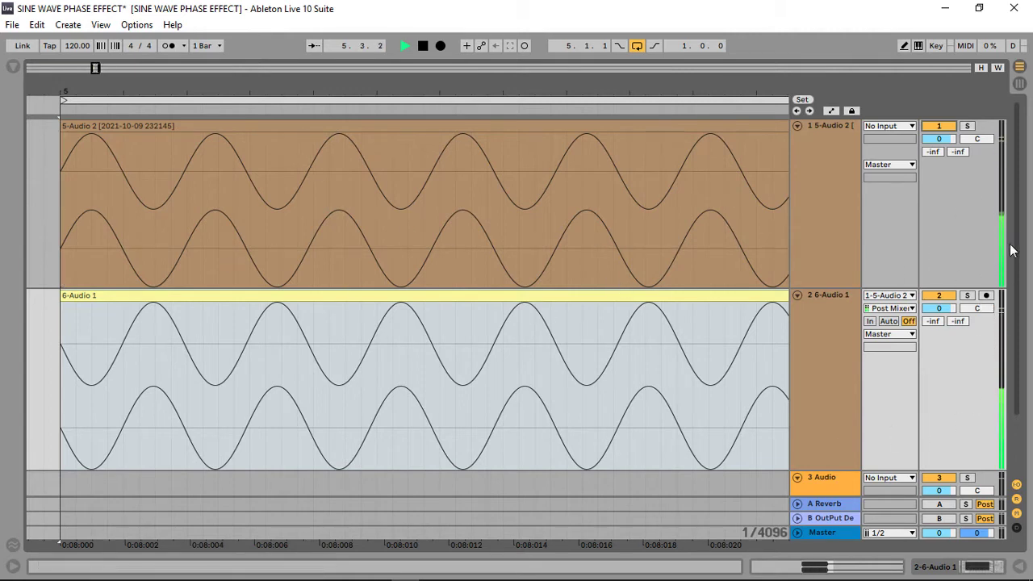
key("space")
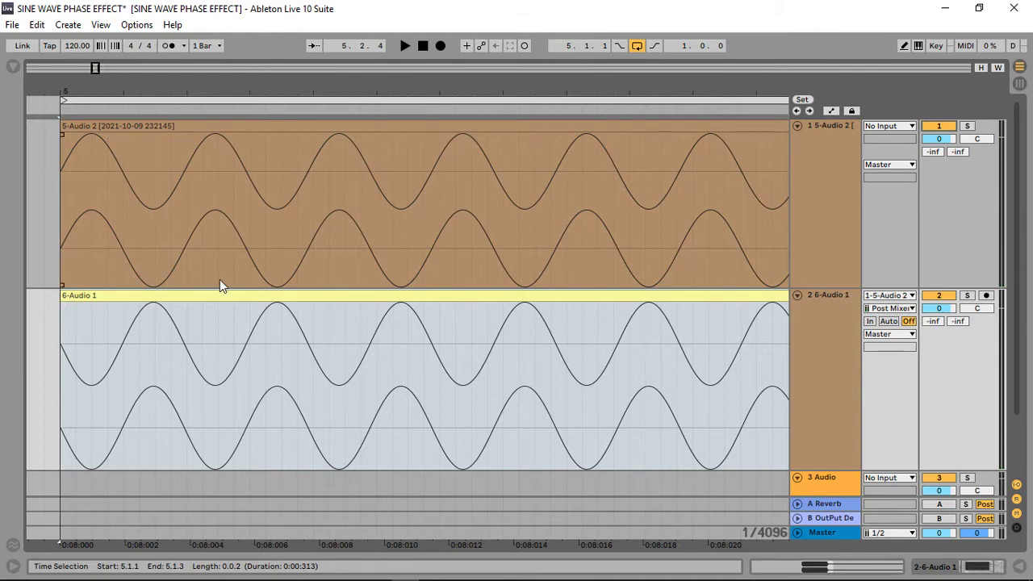
Step: Examine both sine clips over a longer stretch of the timeline
left_click(303, 127)
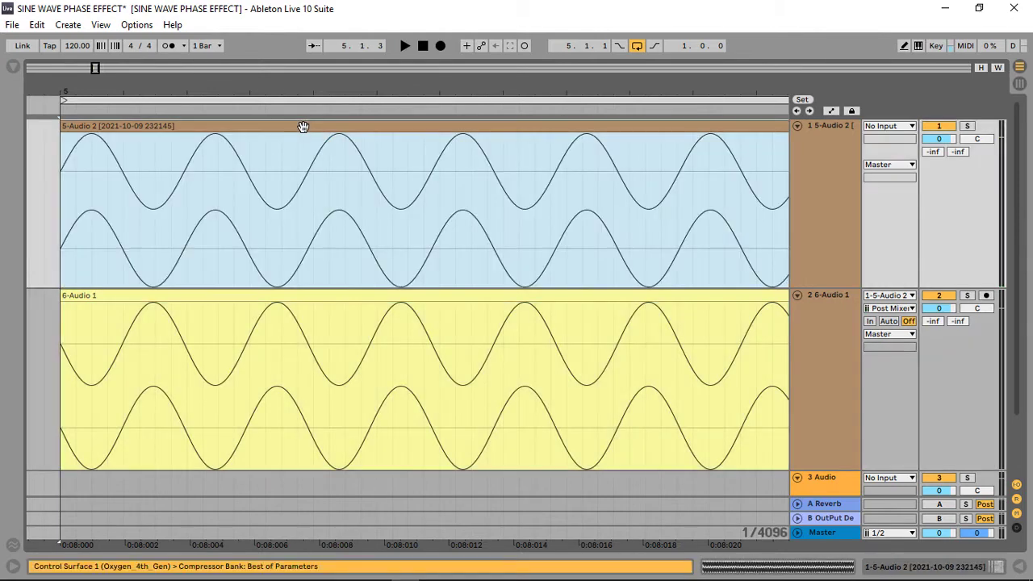
left_click(296, 297)
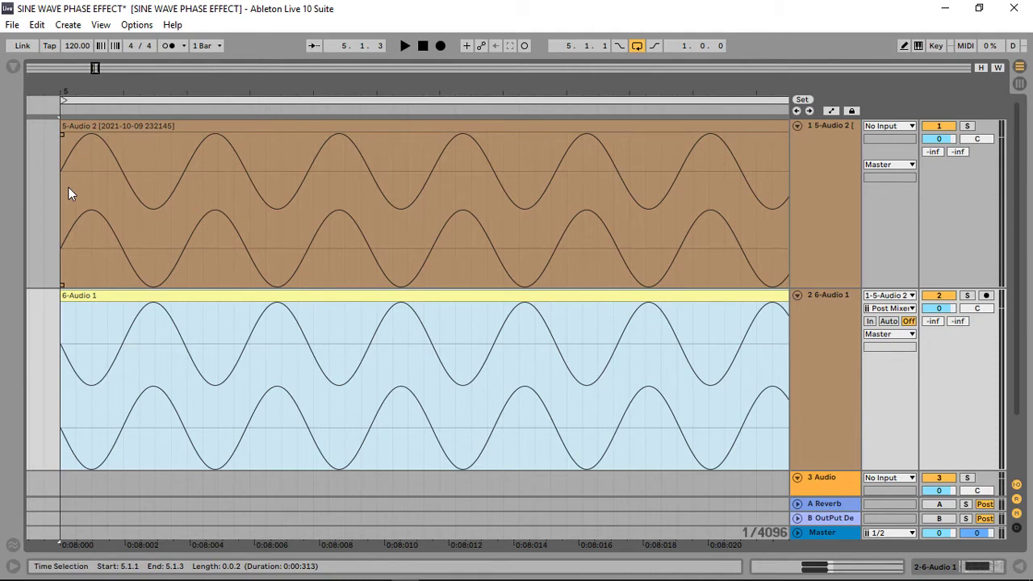
left_click_drag(291, 88, 255, 73)
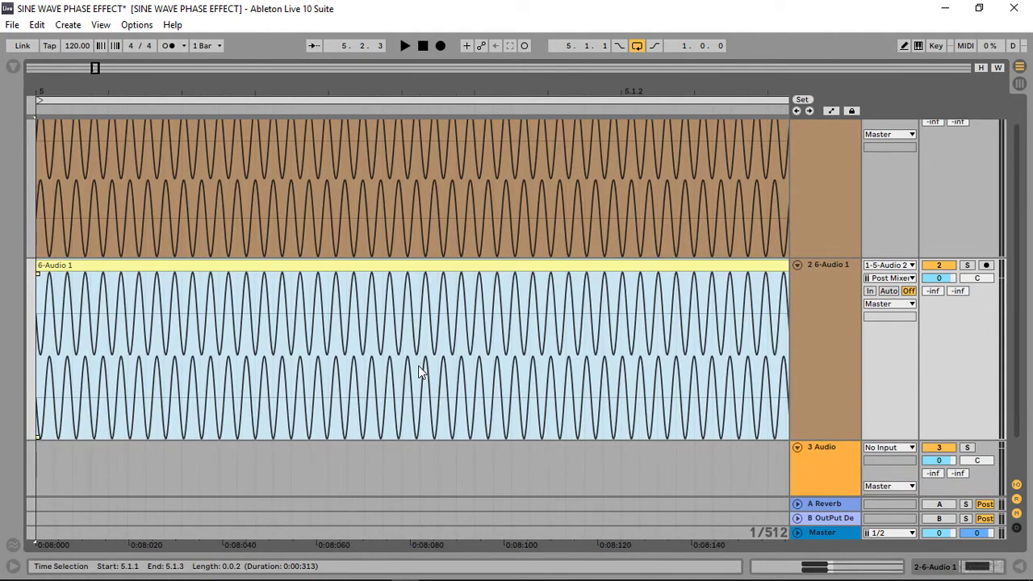
scroll(419, 372, "up", 1)
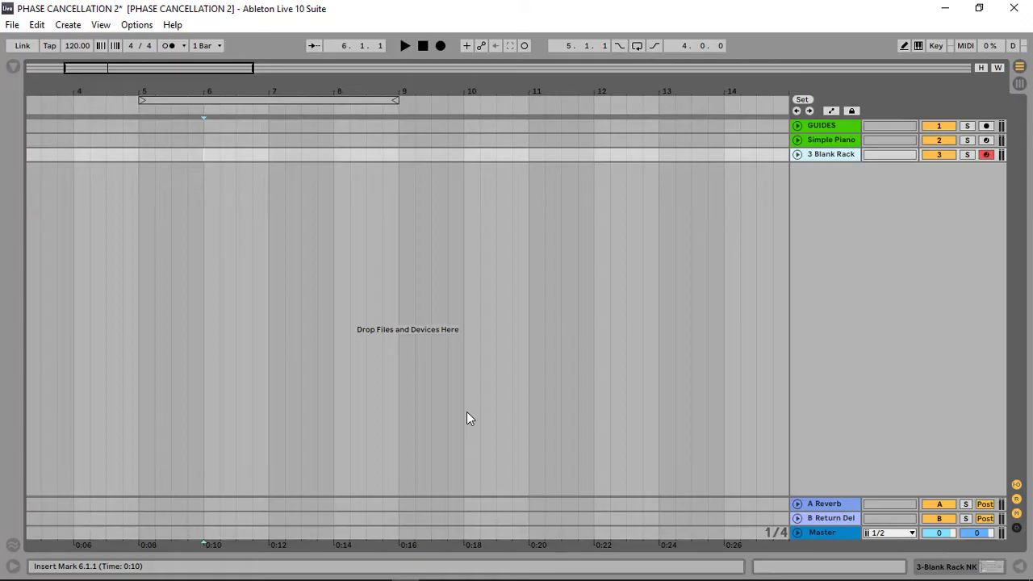
Step: From the SAMPLE to TEST folder in File Explorer, import XILENT_synth_sustain_super_saw_F#maj.wav onto a new audio track at bar 6
mouse_move(348, 578)
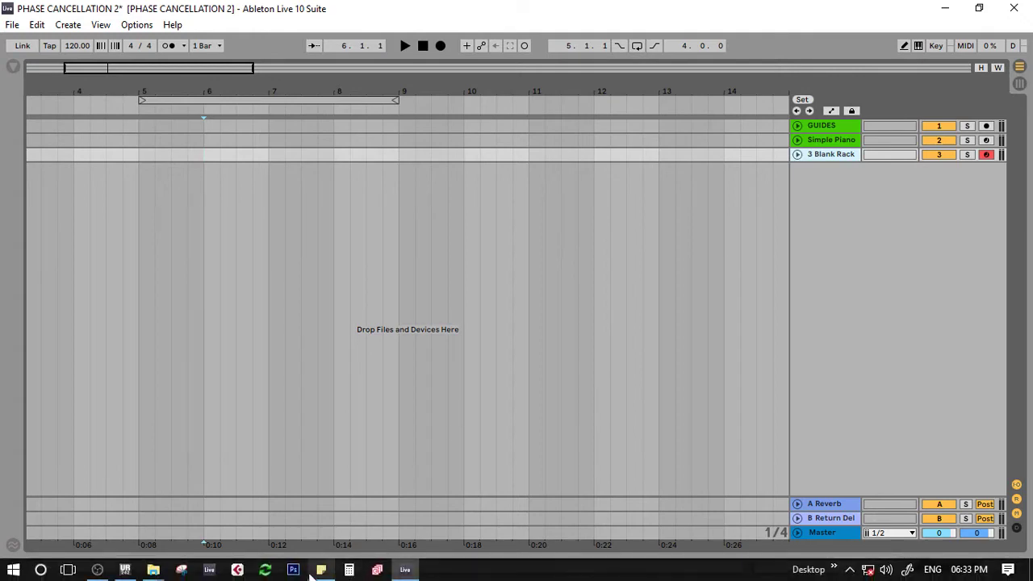
mouse_move(155, 572)
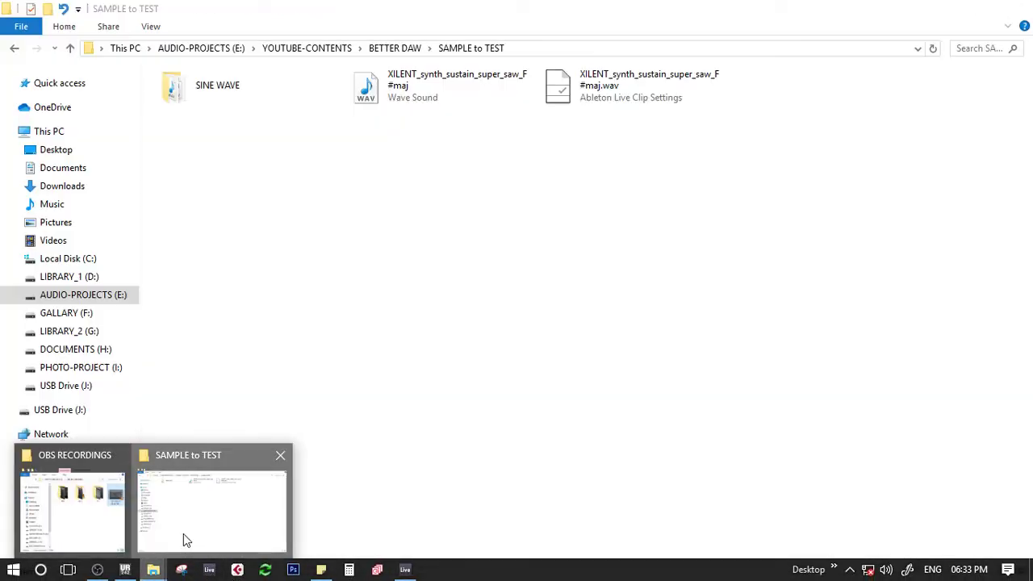
left_click(184, 534)
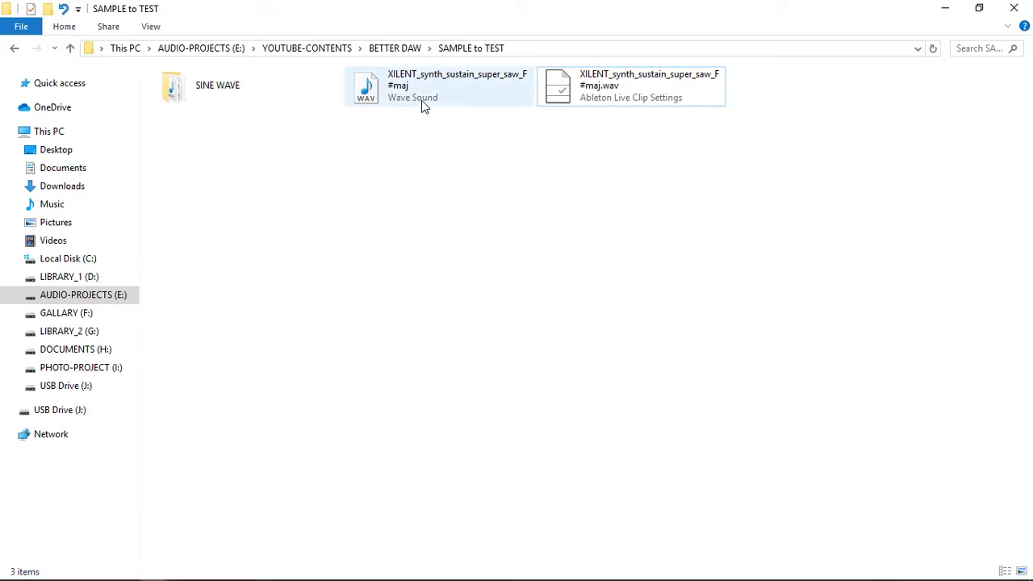
left_click(979, 8)
left_click_drag(638, 230, 211, 184)
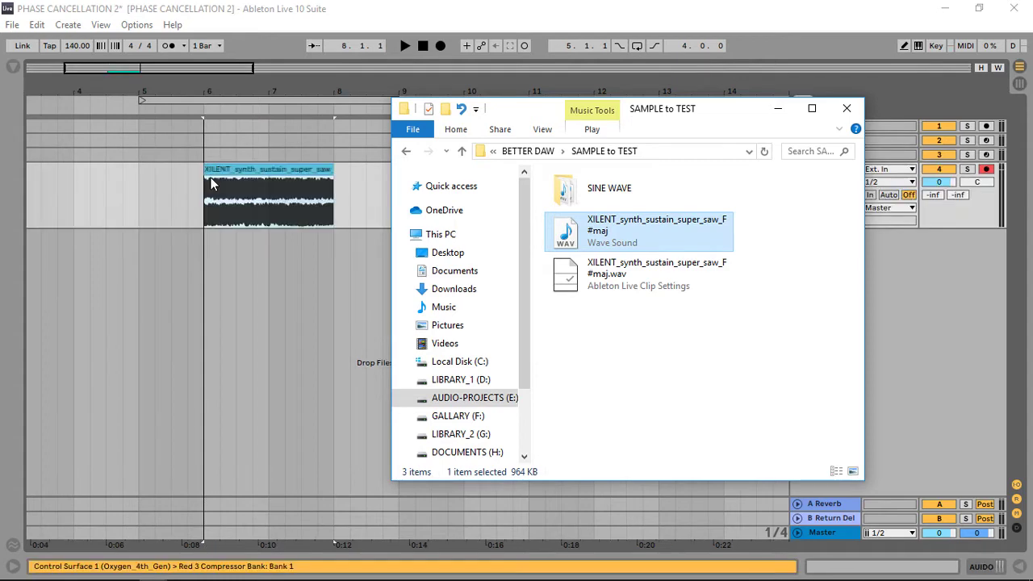
Step: Turn off Warp and HiQ for the imported XILENT synth clip
left_click(821, 173)
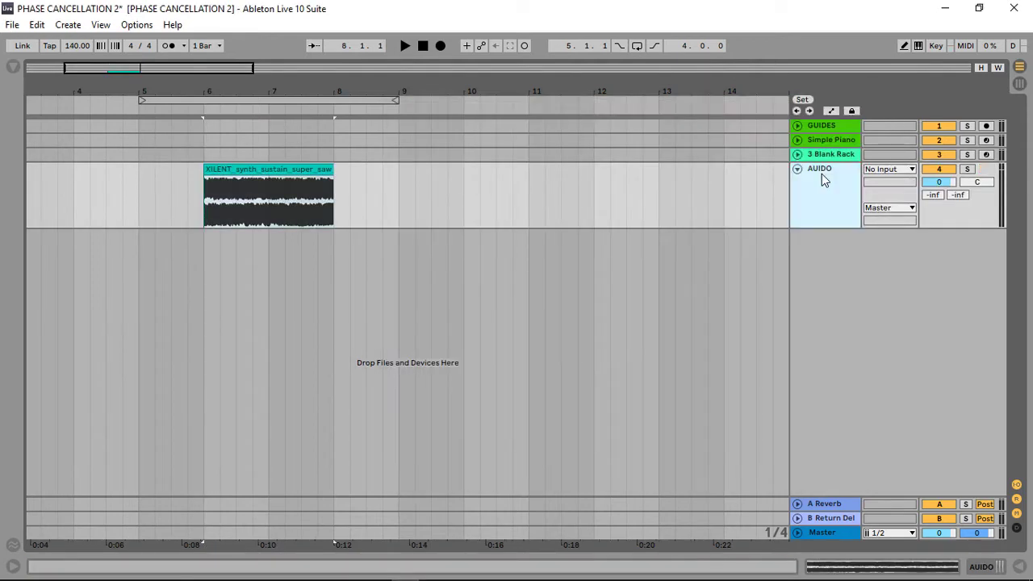
double_click(821, 173)
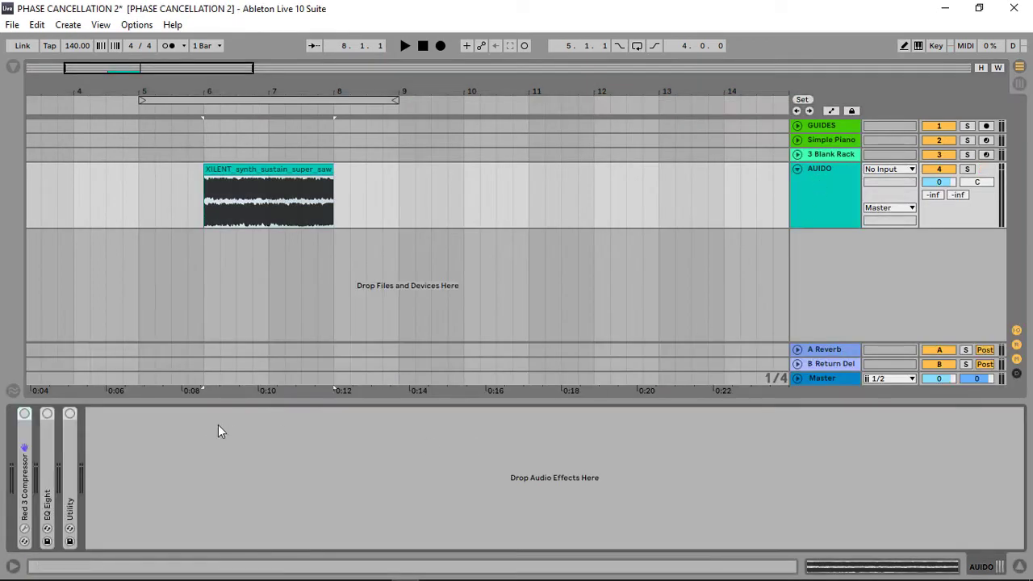
double_click(287, 171)
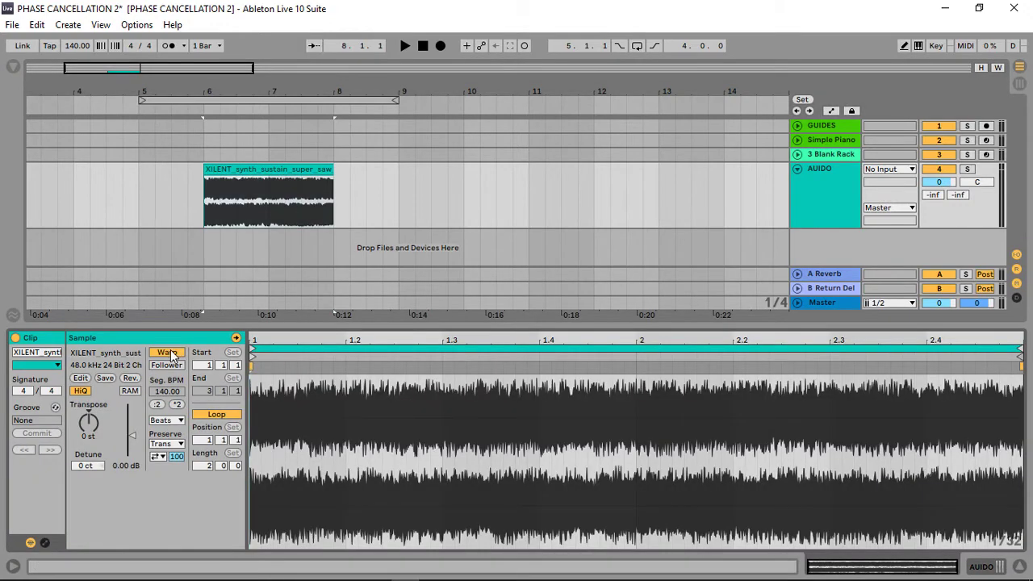
left_click(167, 353)
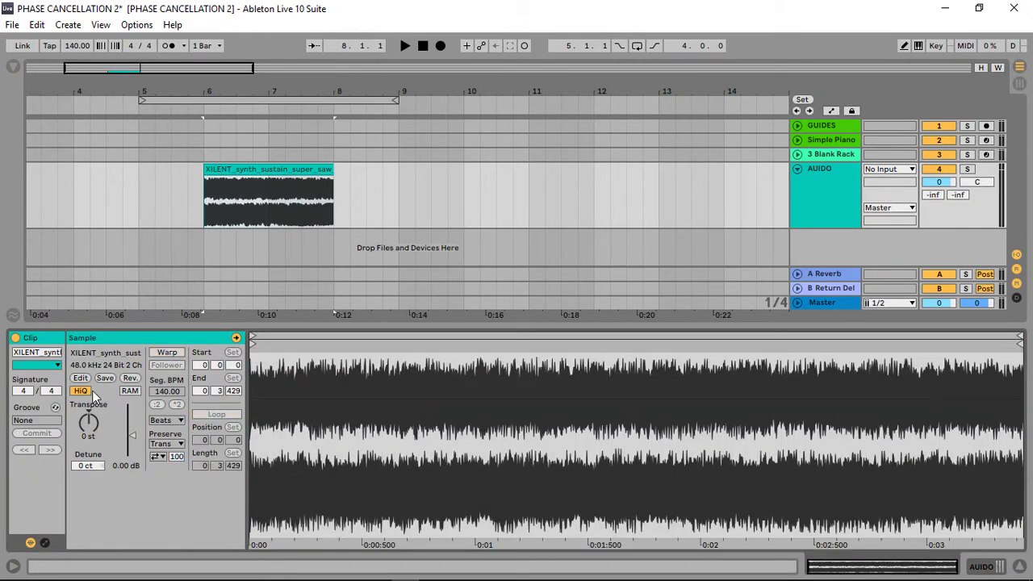
left_click(82, 391)
left_click_drag(335, 325, 335, 410)
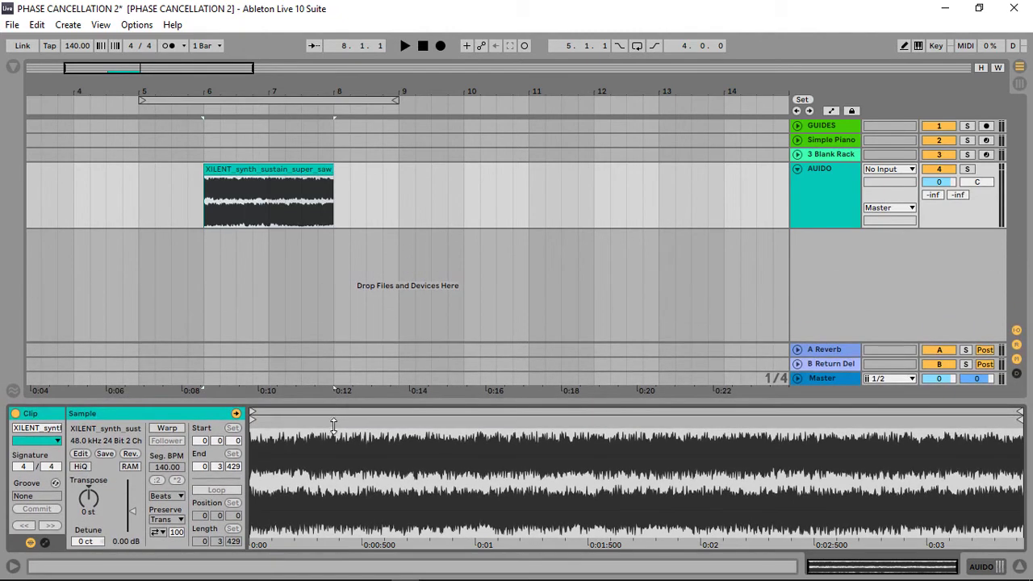
Step: Set the loop range to the synth clip, bars 6 to 8, and audition it
key("ctrl+l")
key("space")
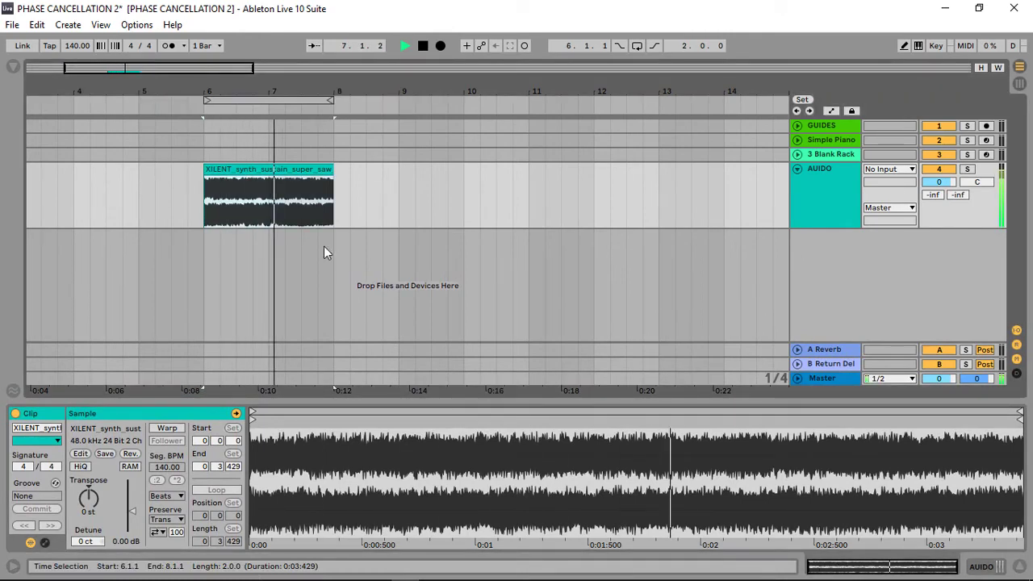
key("space")
left_click(303, 100)
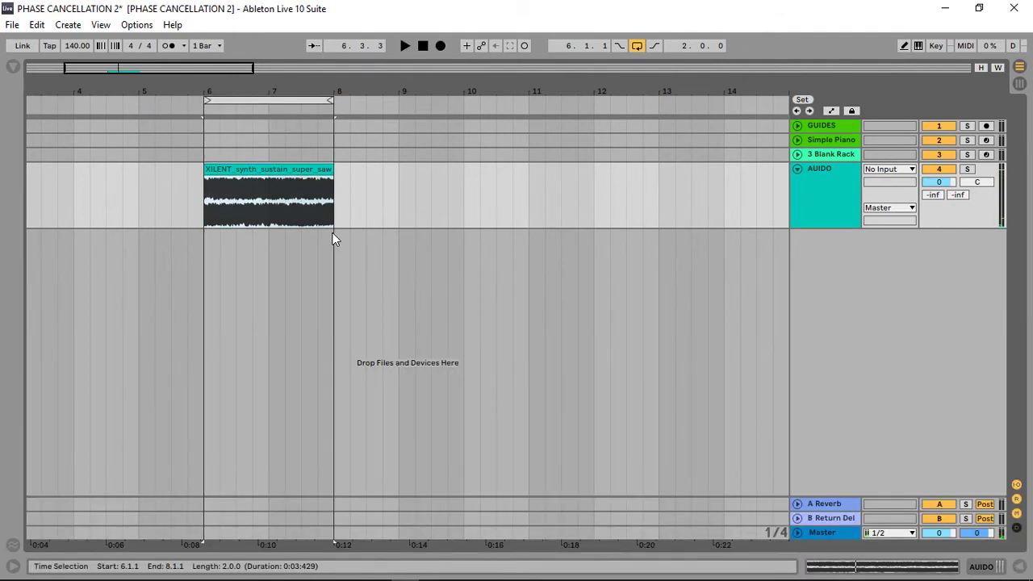
Step: Open the audio export settings for the looped two-bar range and turn off Convert to Mono
key("ctrl+shift+r")
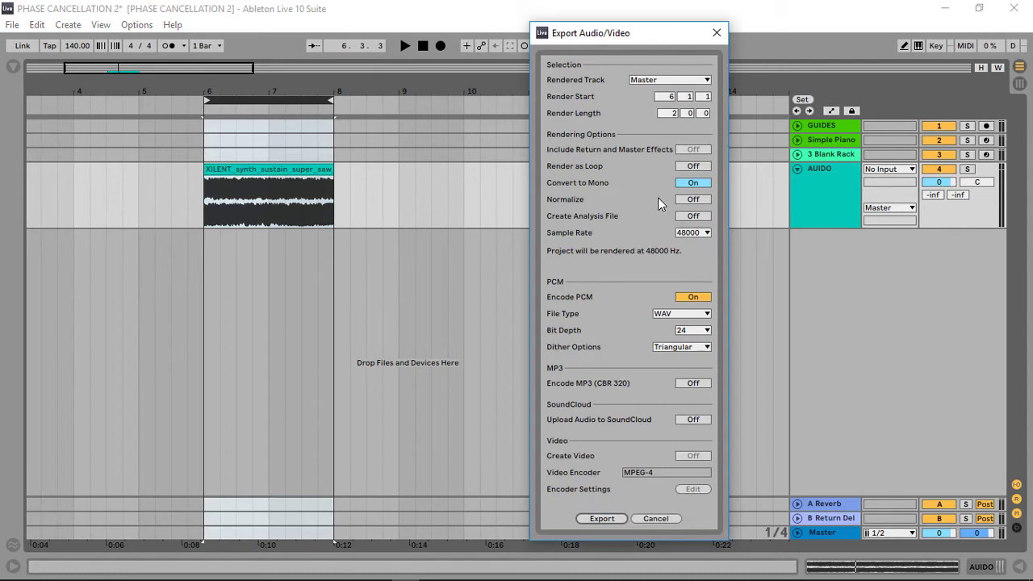
left_click(693, 183)
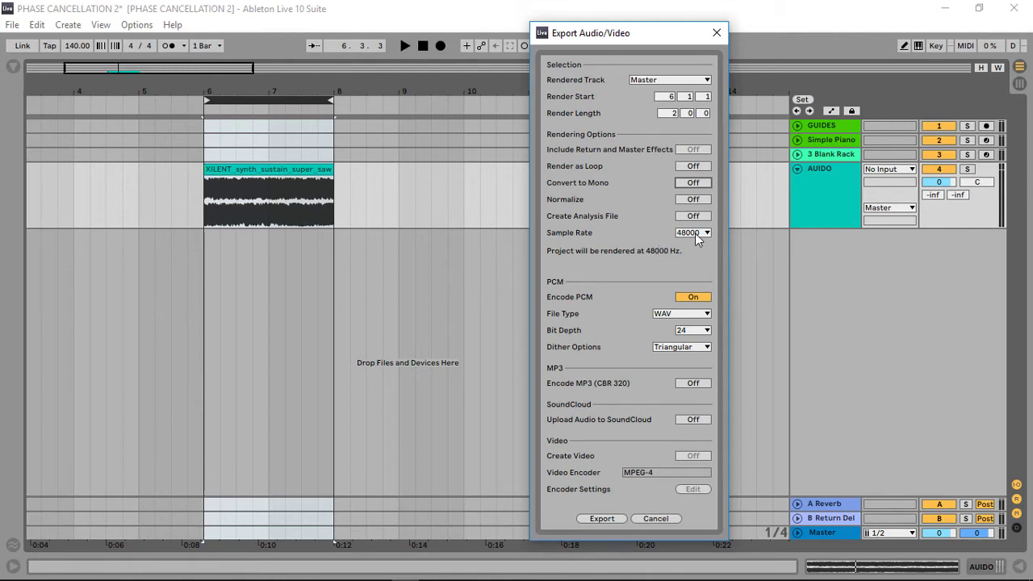
Step: Try a 32-bit export depth and restore the bit depth to 24
left_click(707, 333)
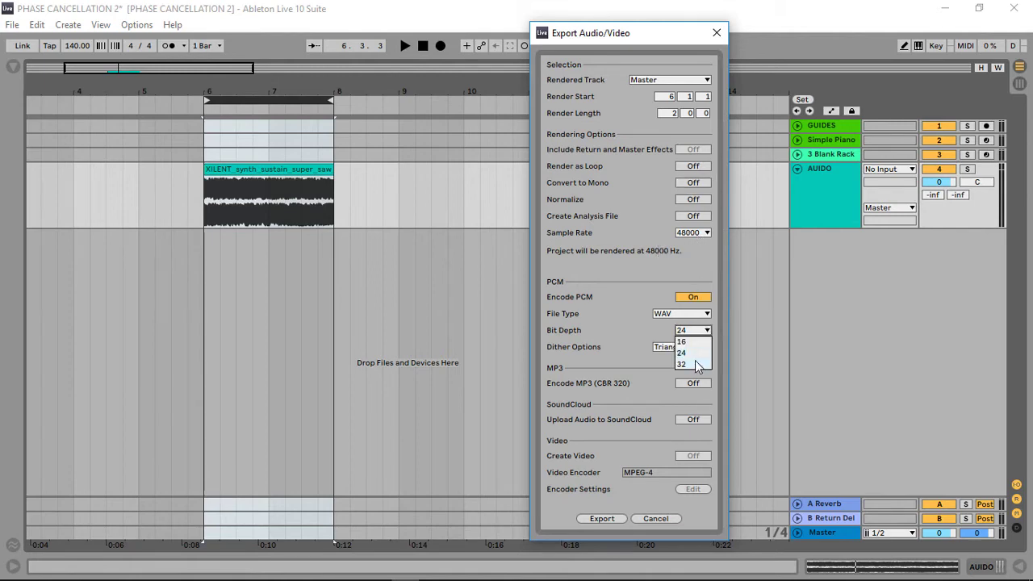
left_click(698, 365)
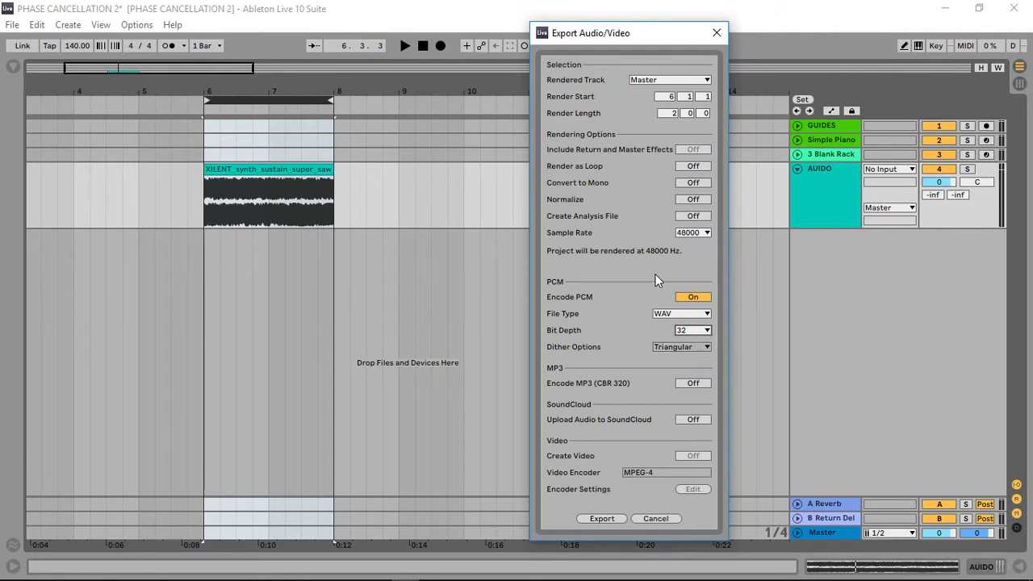
left_click(707, 333)
left_click(694, 354)
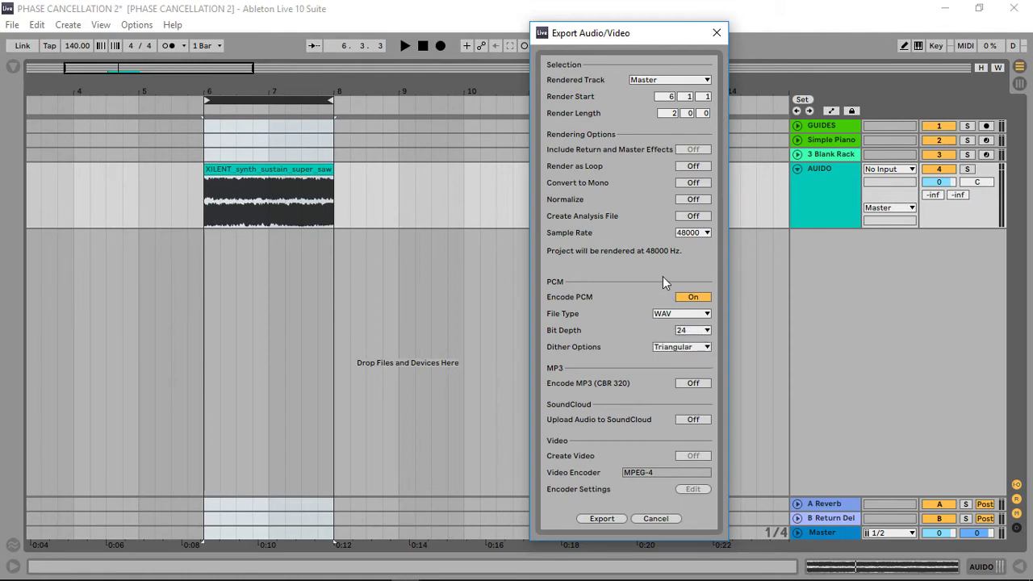
Step: Export the looped range as a WAV named PHASE CANCELLATION 2 able-exp into the SAMPLE to TEST folder
left_click(611, 521)
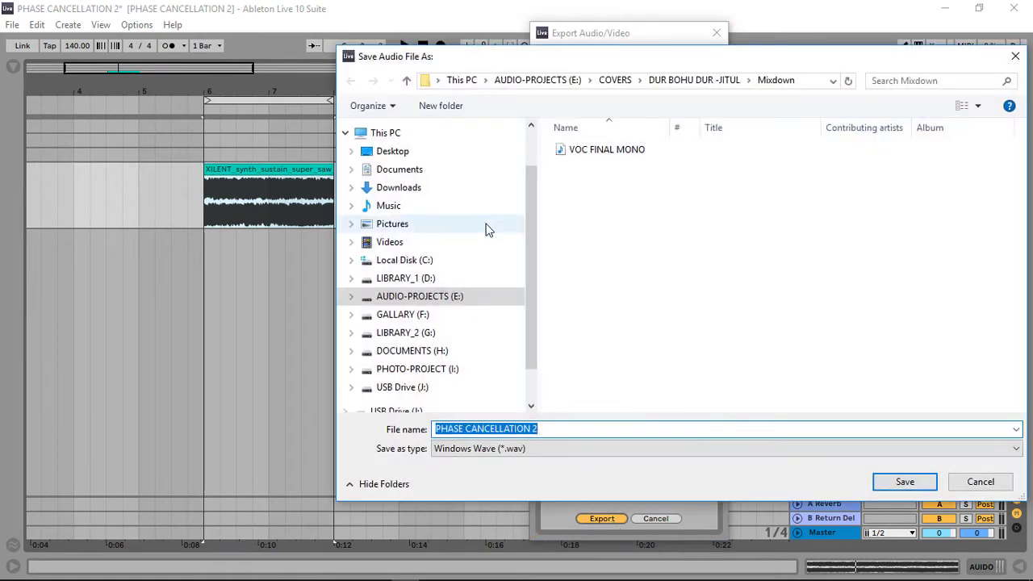
left_click(407, 83)
left_click(406, 83)
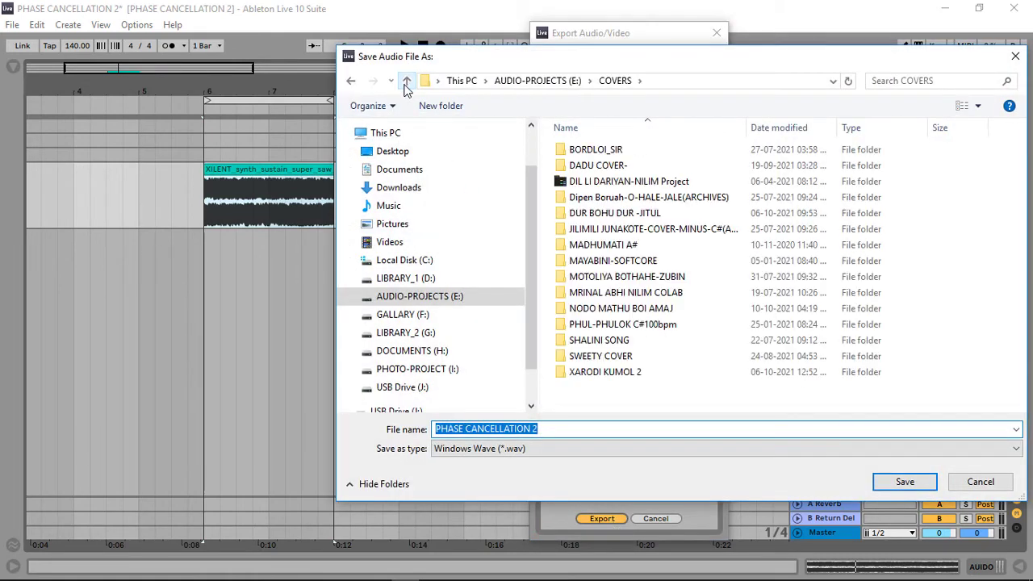
left_click(407, 84)
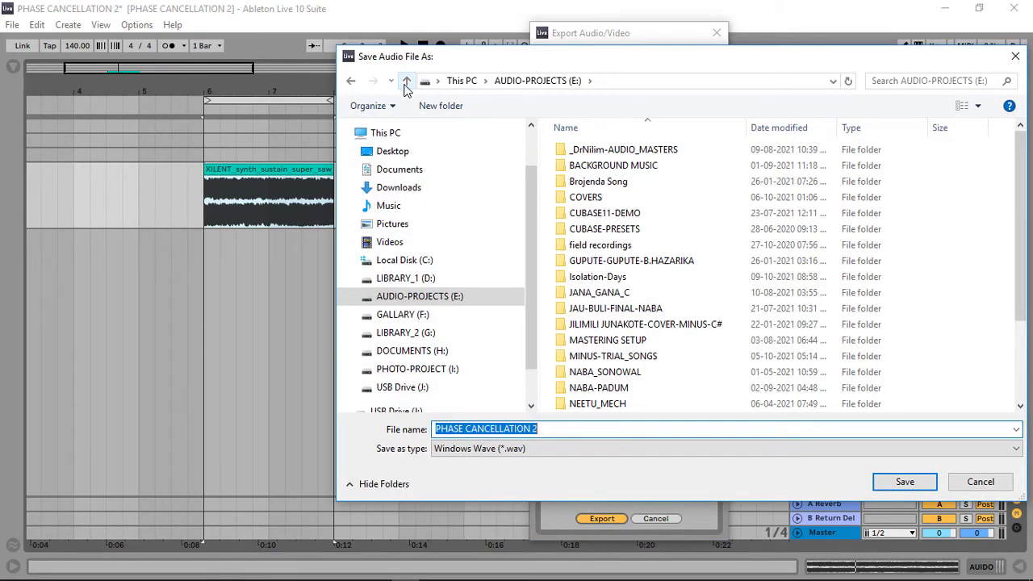
left_click(407, 83)
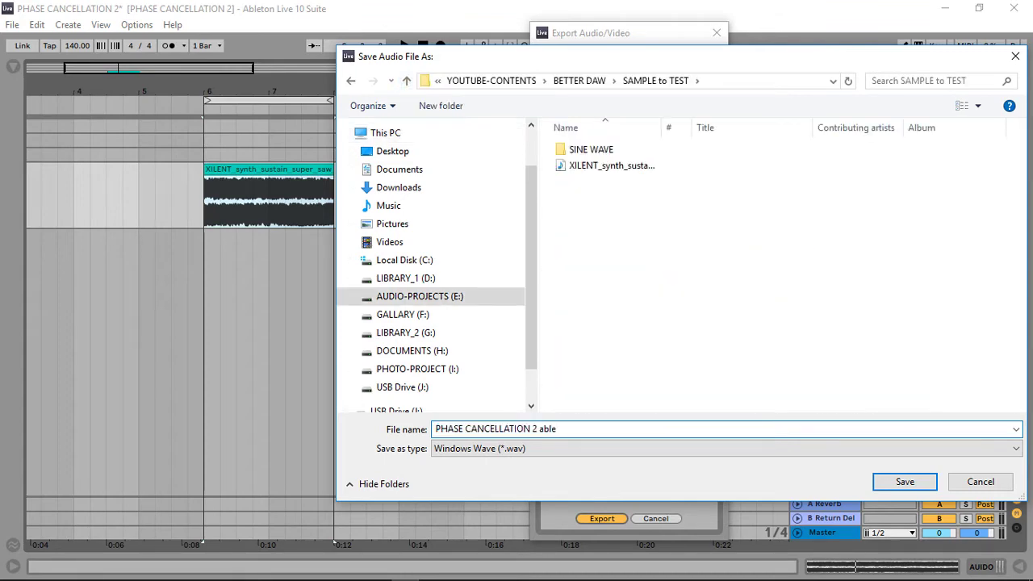
type("-exp")
left_click(899, 481)
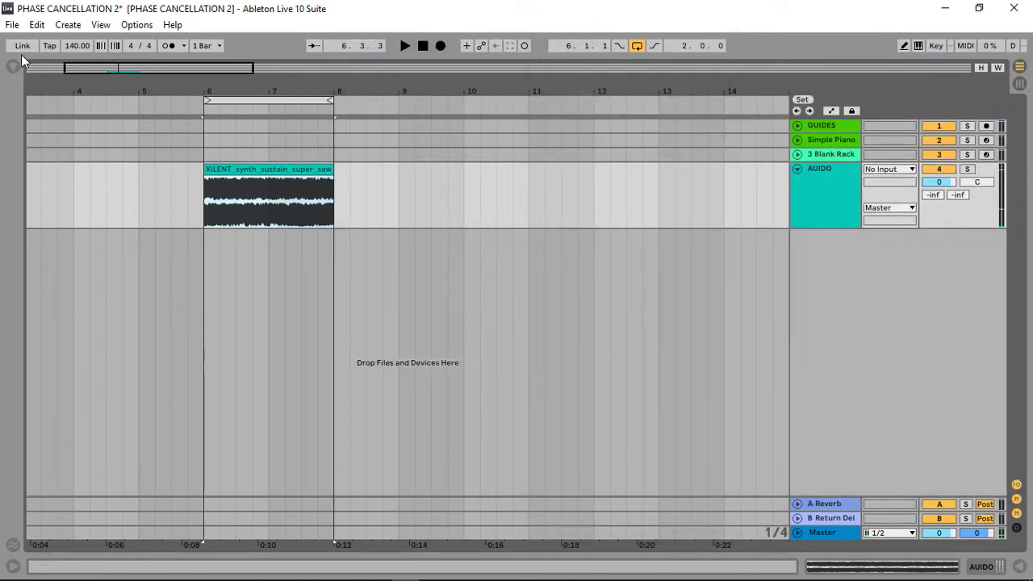
Step: Switch to the Cubase project PHASE CANCELLATION and place the XILENT synth sample from the SAMPLE to TEST folder on Audio 01 at bar 3
left_click(11, 26)
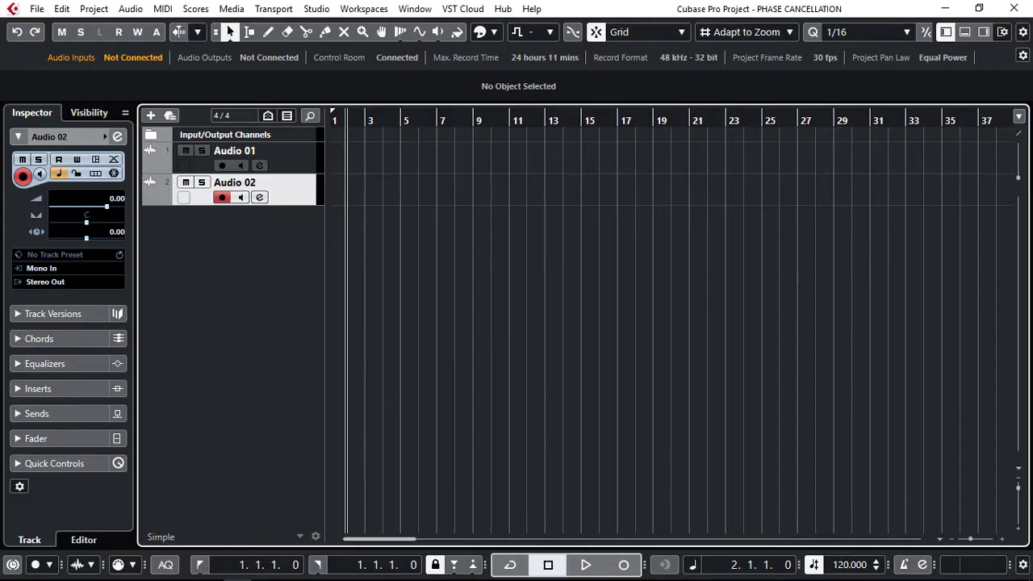
mouse_move(153, 575)
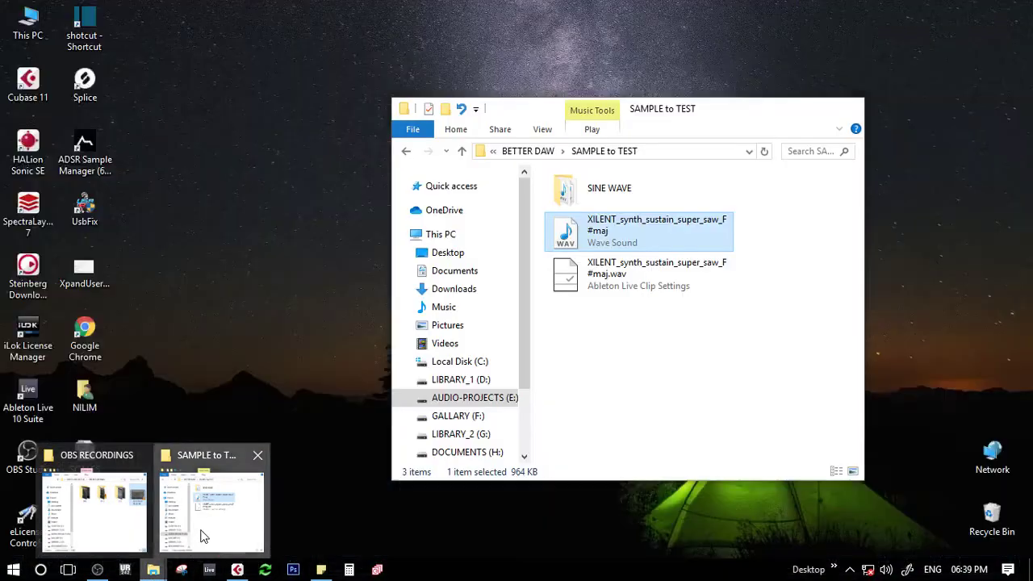
left_click(203, 537)
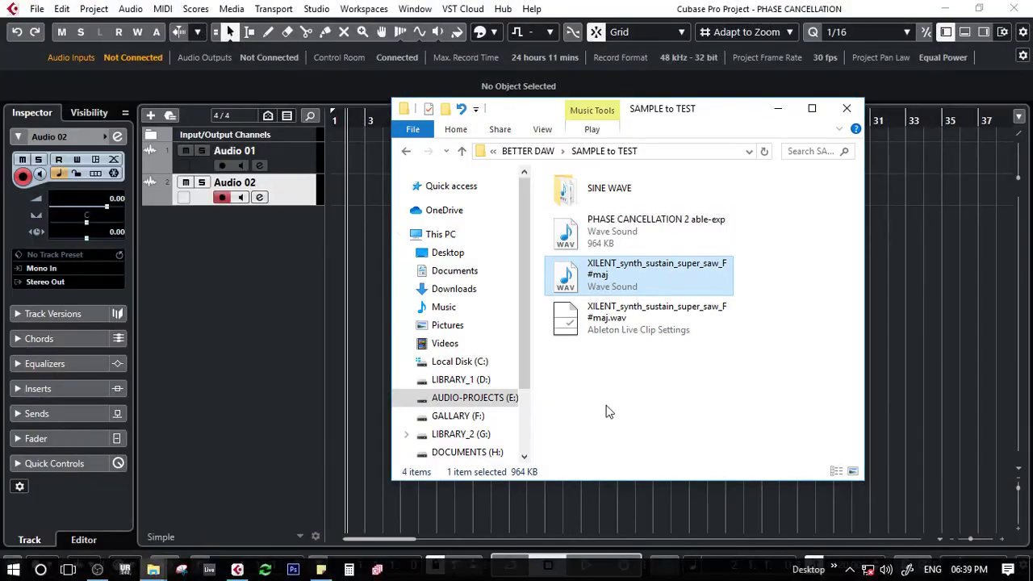
left_click(628, 392)
left_click_drag(732, 115, 908, 173)
left_click_drag(792, 333, 365, 161)
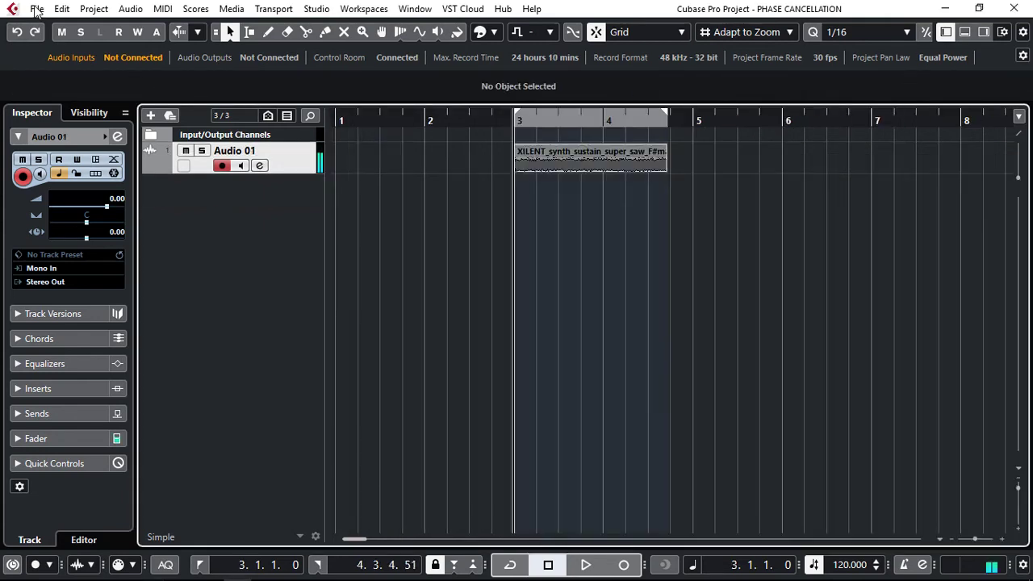
Step: Export the Stereo Out mixdown as PHASE CANCELLATION 2 CB11-exp, a 48 kHz interleaved Wave file, into the SAMPLE to TEST folder
left_click(38, 8)
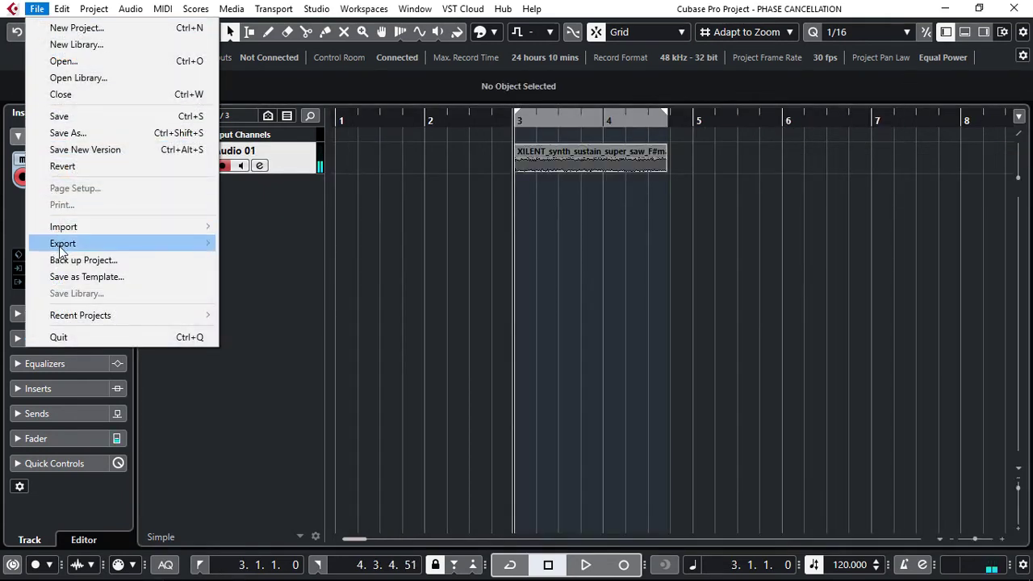
mouse_move(62, 250)
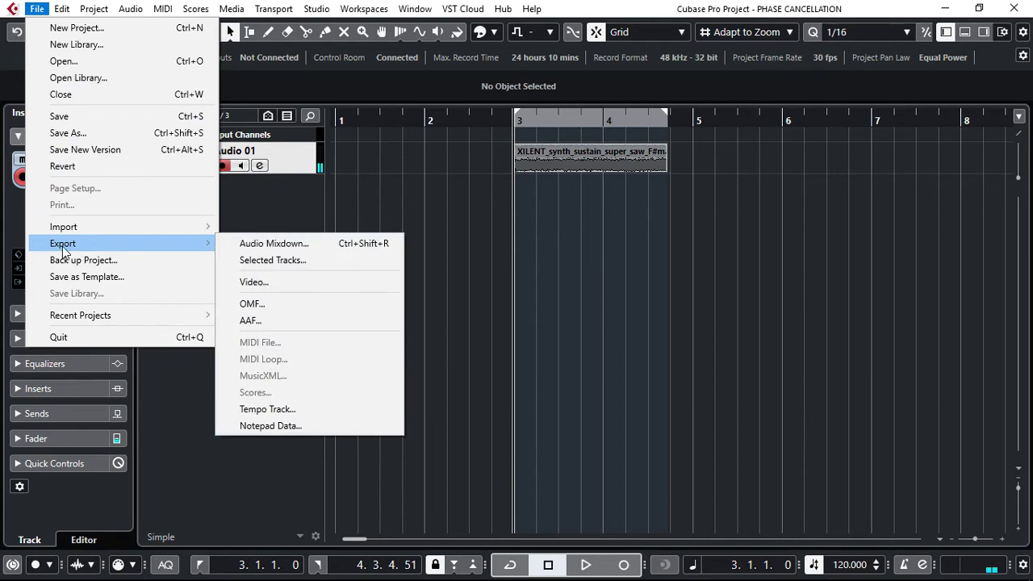
left_click(281, 246)
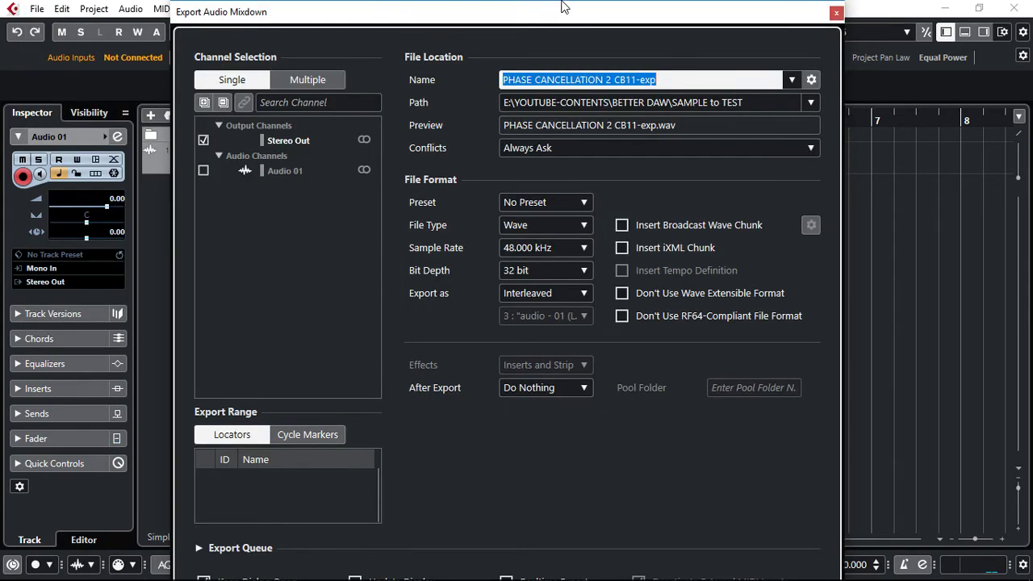
left_click_drag(556, 13, 586, 13)
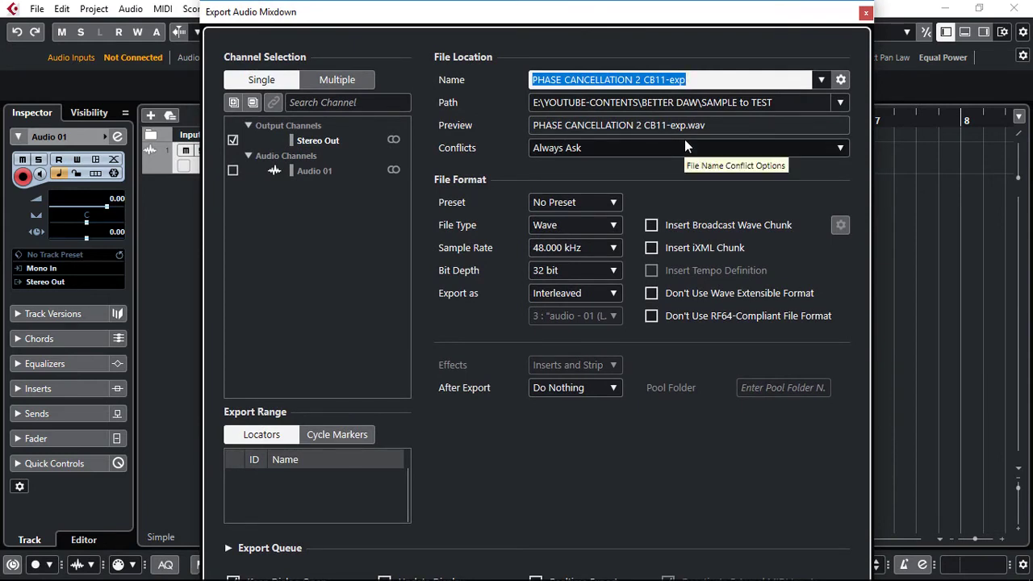
key("Return")
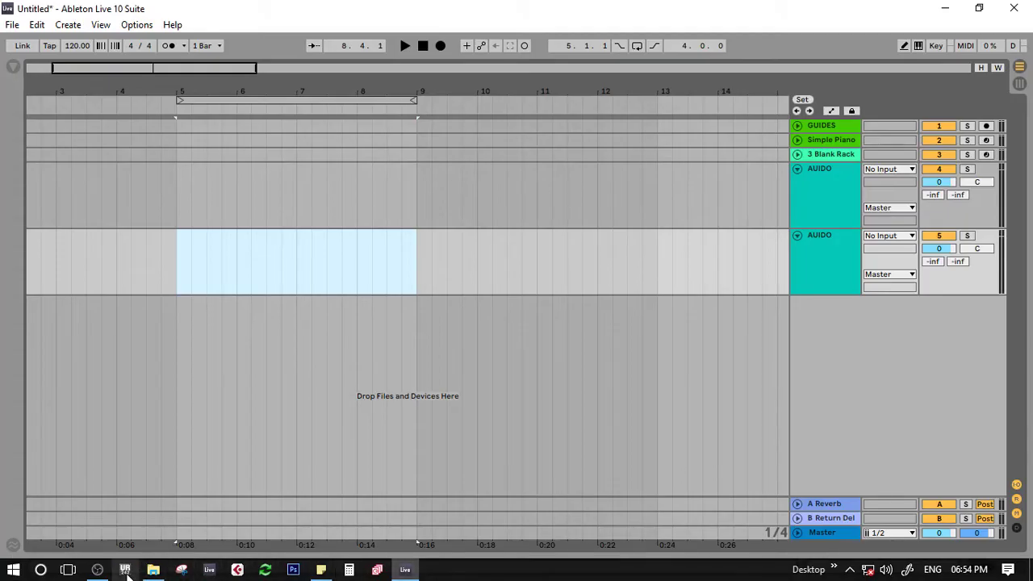
Step: In a new Ableton Live set, place the able-exp and CB11-exp WAV files at bar 5 on audio tracks 4 and 5 respectively
mouse_move(153, 570)
left_click(169, 521)
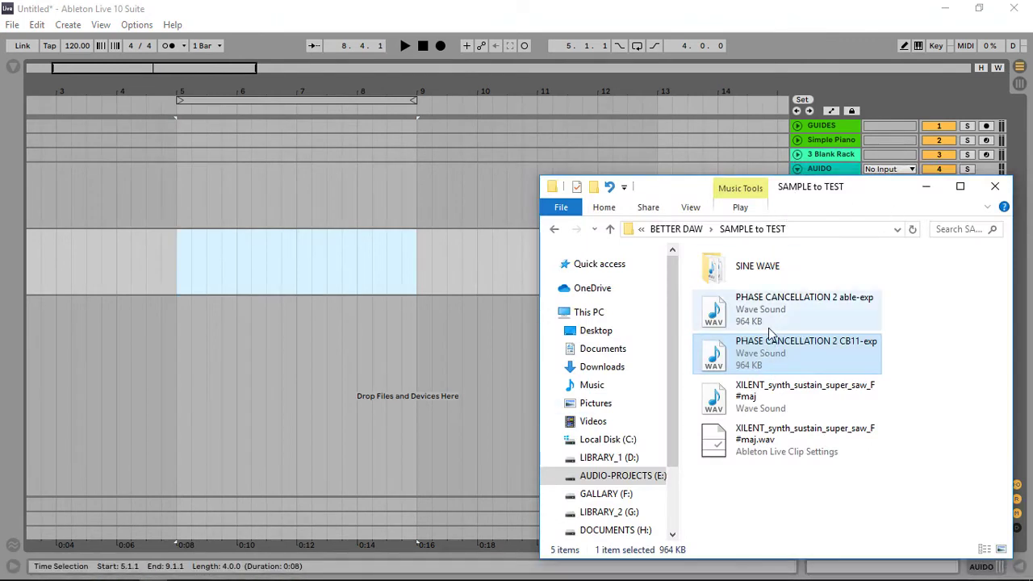
left_click_drag(769, 315, 181, 191)
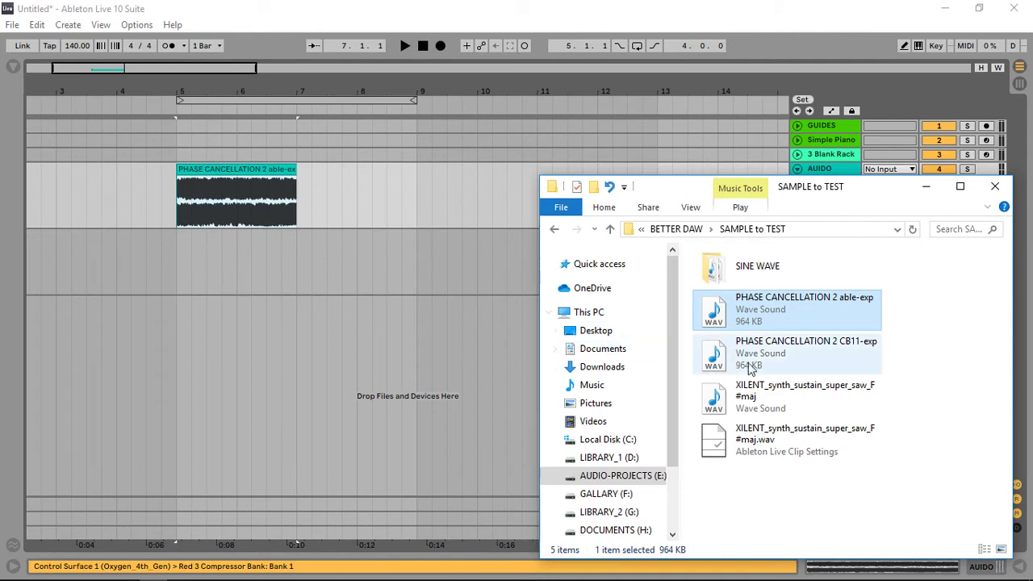
left_click(763, 369)
left_click_drag(763, 369, 181, 257)
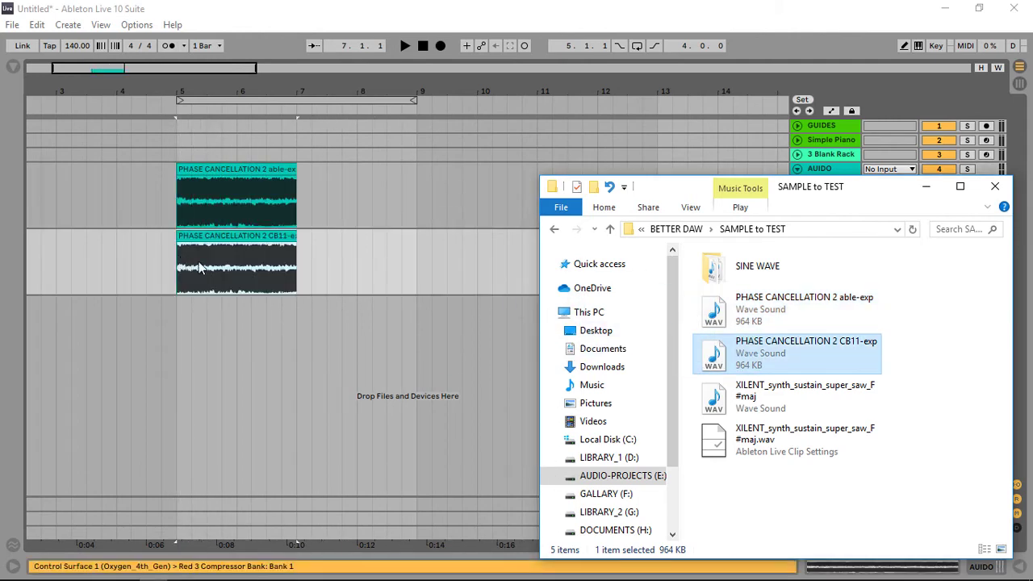
left_click(928, 188)
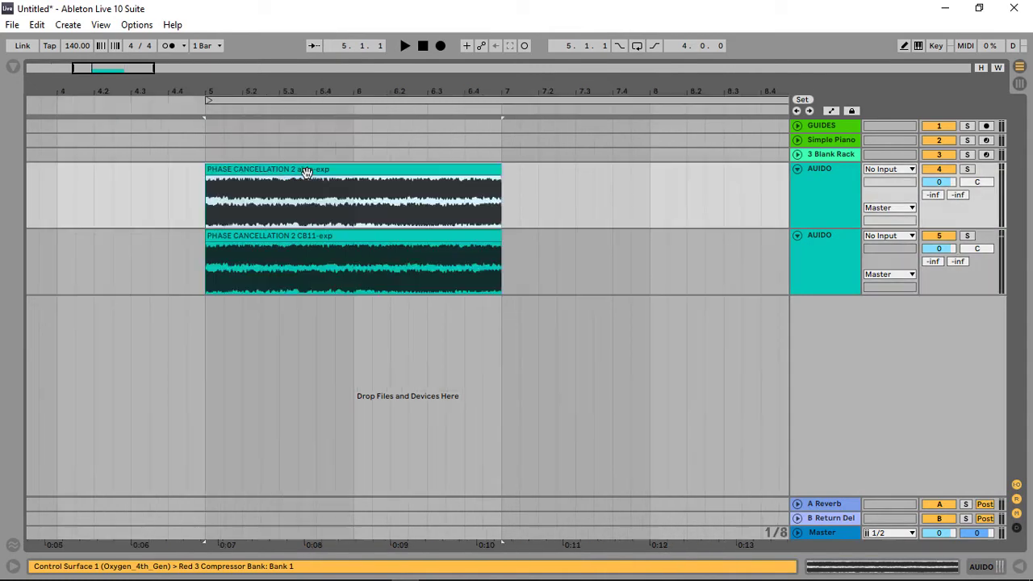
Step: Turn off Warp and HiQ for both imported clips and hide the clip details
double_click(306, 170)
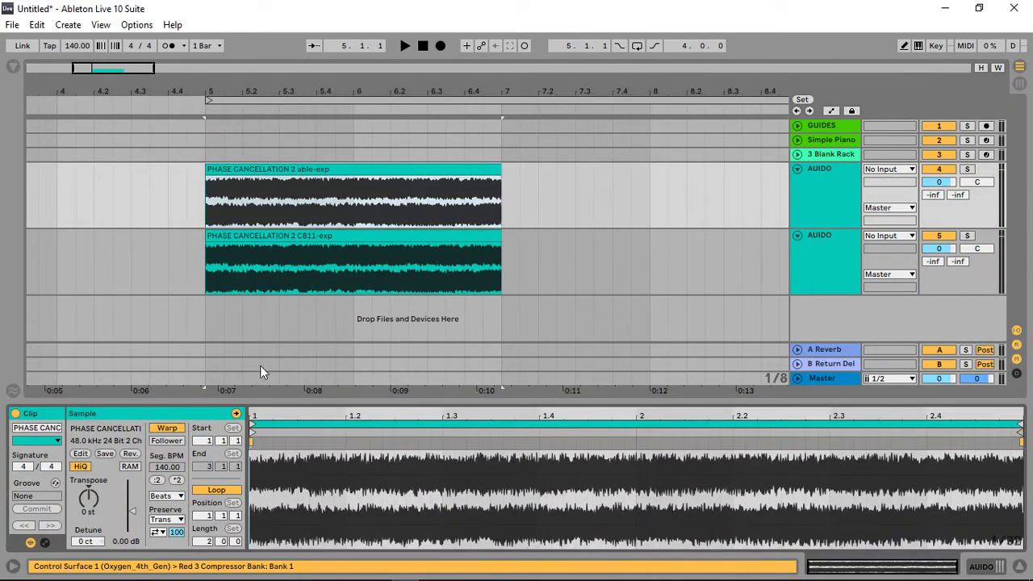
left_click(340, 234)
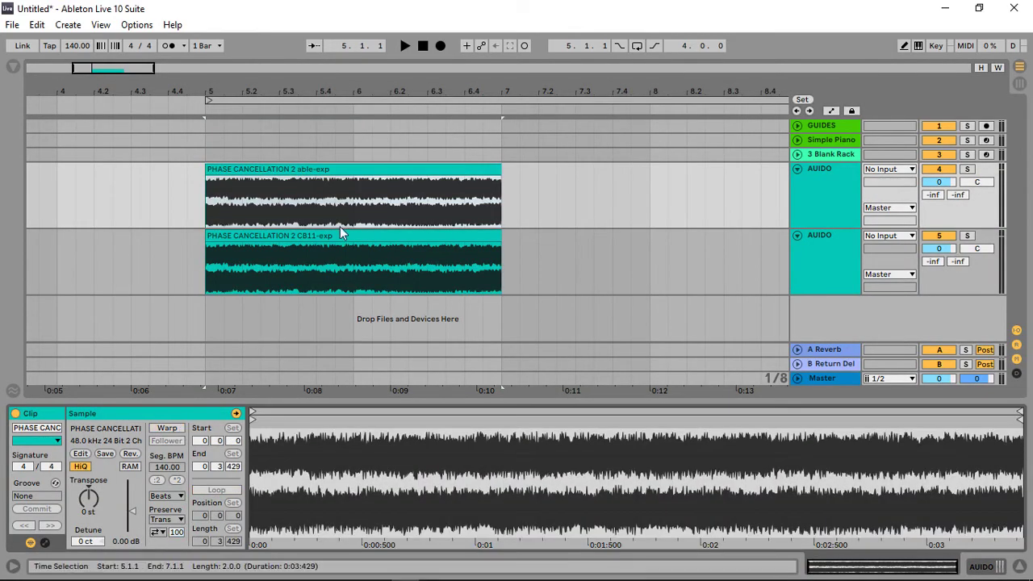
key("Up")
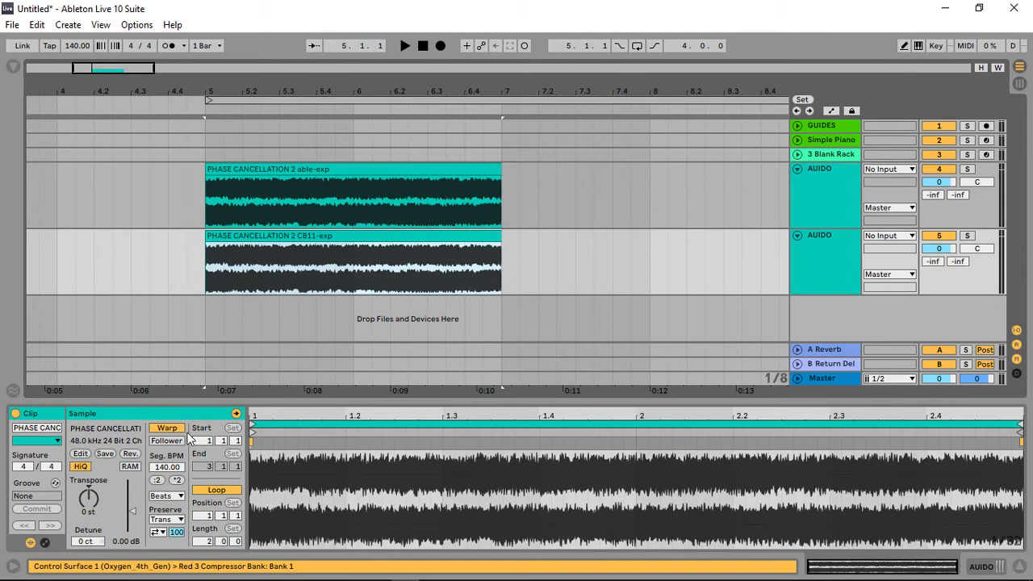
left_click(309, 239)
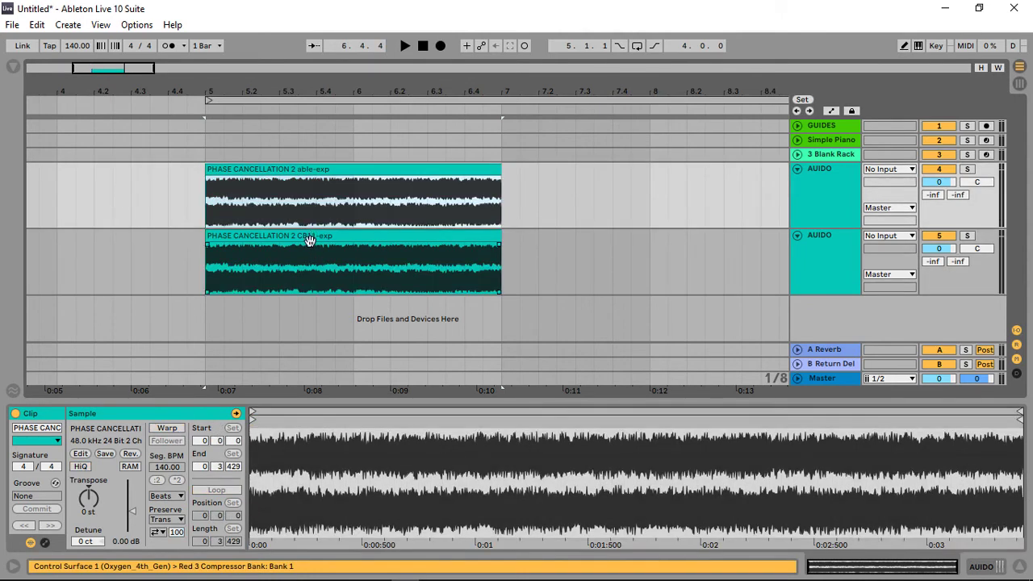
key("Up")
key("ctrl+alt+l")
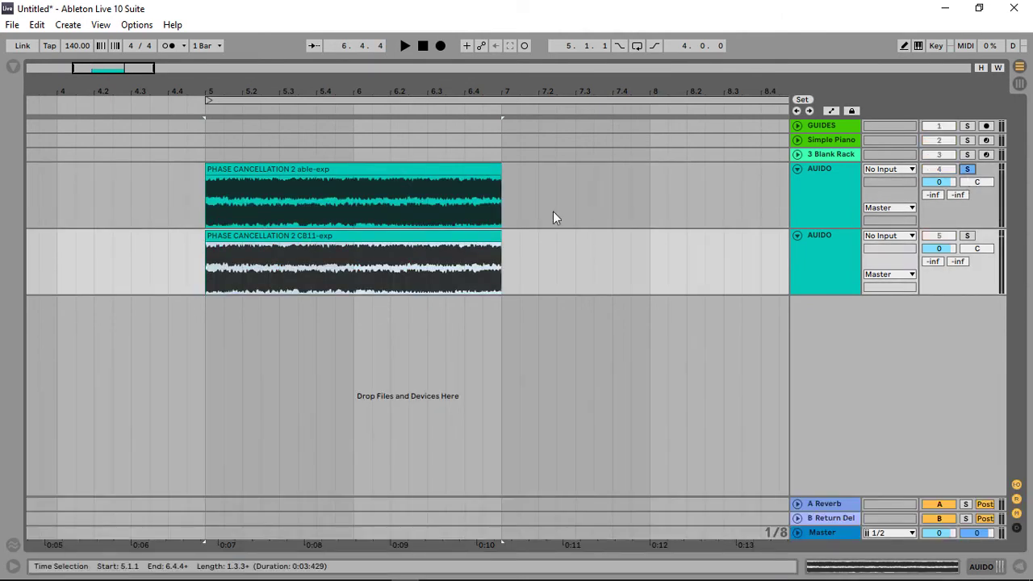
Step: Audition the able-exp and CB11-exp tracks one at a time in solo, leaving both unsoloed
key("space")
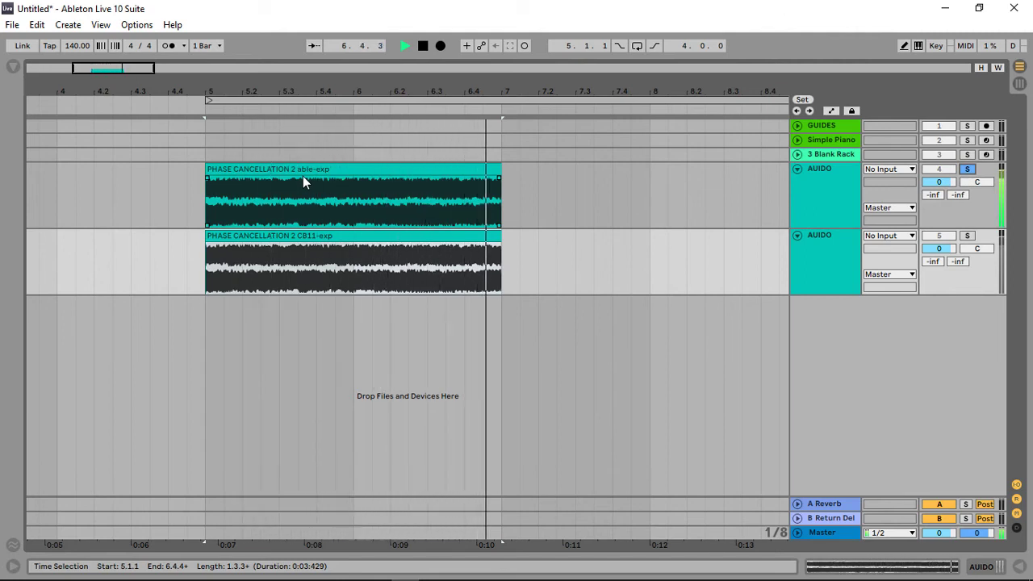
key("space")
left_click(967, 169)
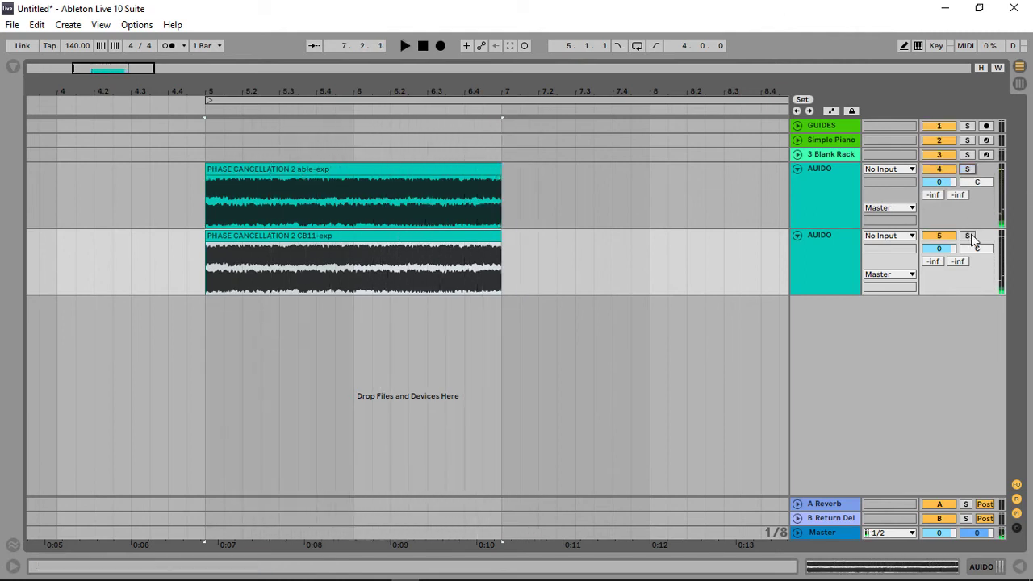
left_click(968, 236)
key("space")
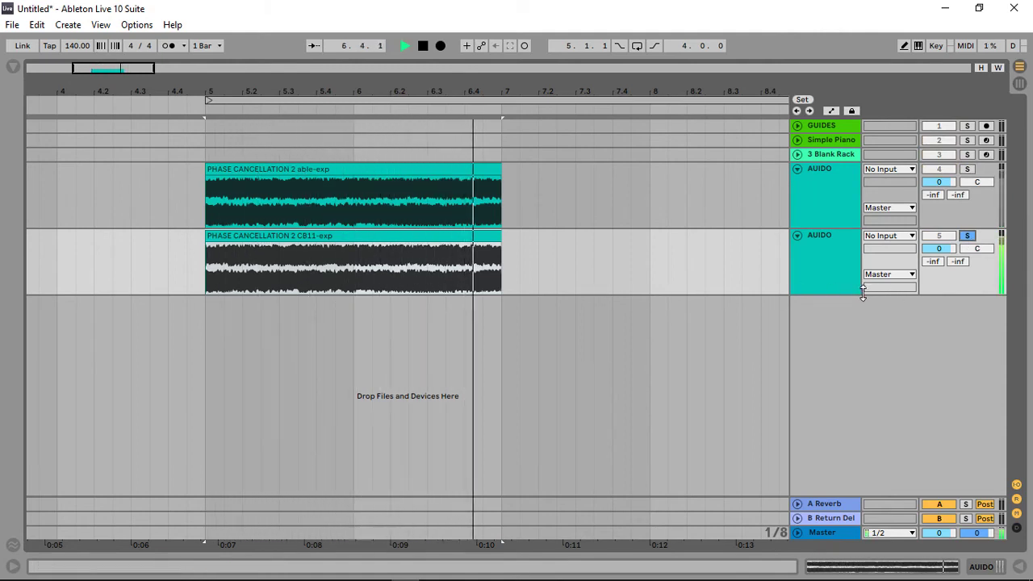
key("space")
left_click(968, 237)
Step: Enable Utility on the CB11-exp track and invert the phase of its left and right channels
double_click(822, 247)
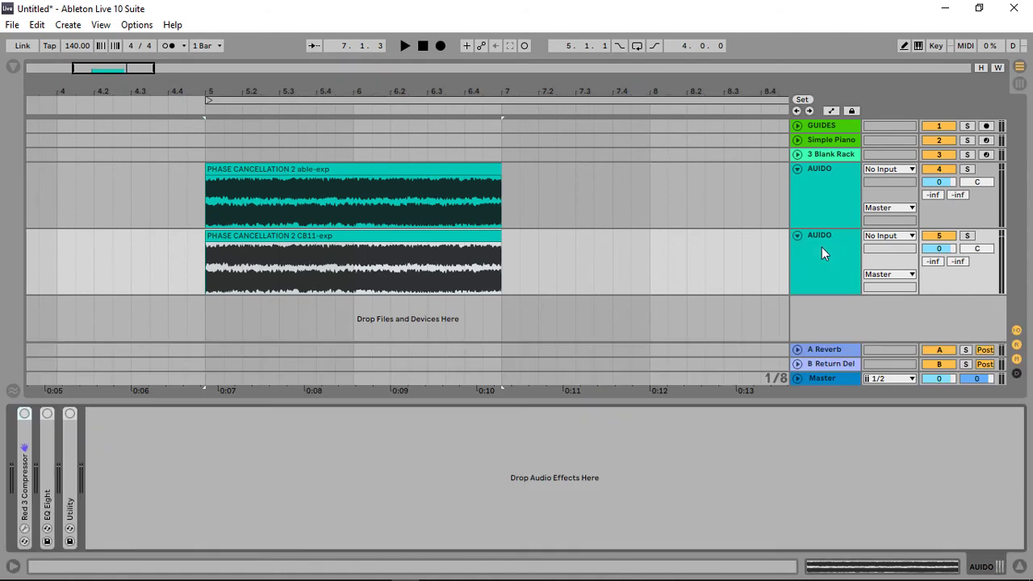
left_click(69, 414)
double_click(69, 436)
left_click(78, 439)
left_click(101, 440)
Step: Compare the two tracks' effect chains and play both clips together to check for phase cancellation
left_click(845, 263)
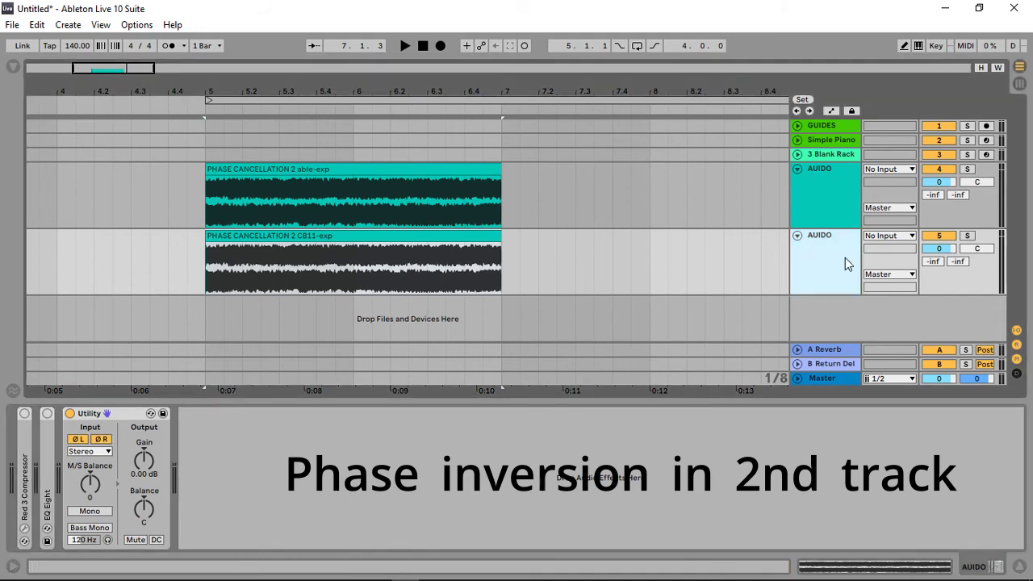
left_click(837, 198)
left_click(837, 242)
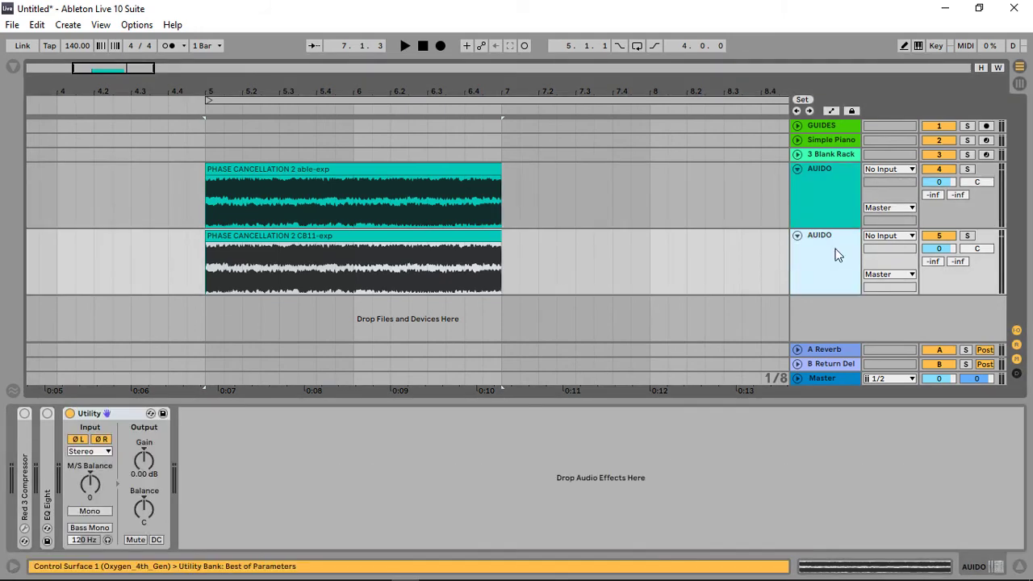
key("space")
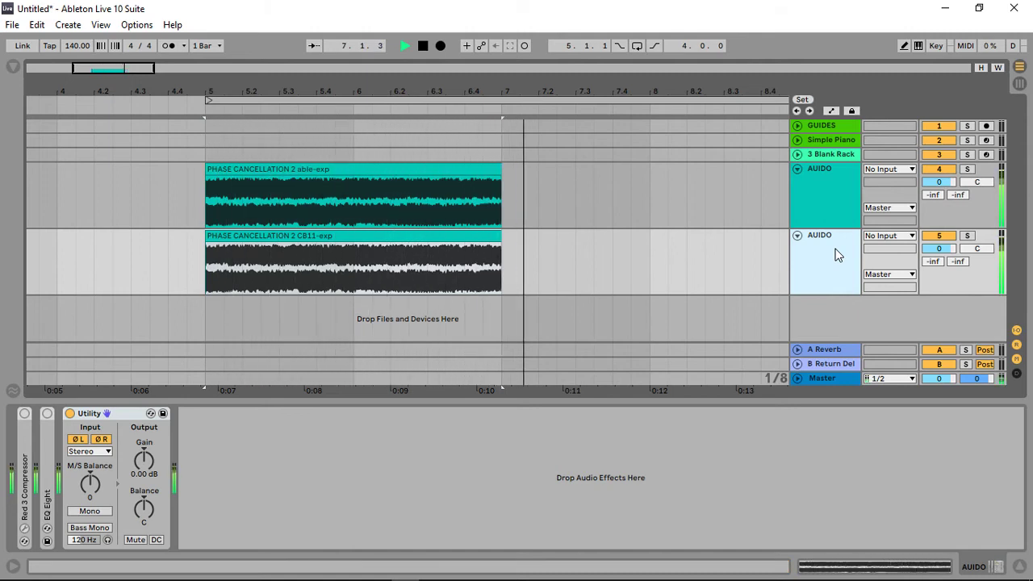
key("space")
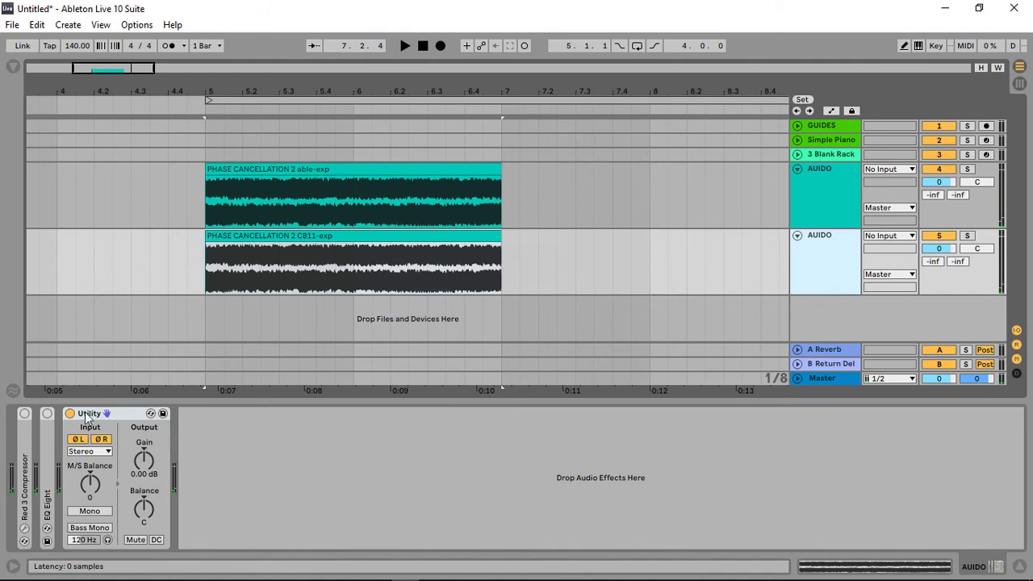
Step: Enable Utility on the able-exp track and invert the phase of its left and right channels
left_click(831, 184)
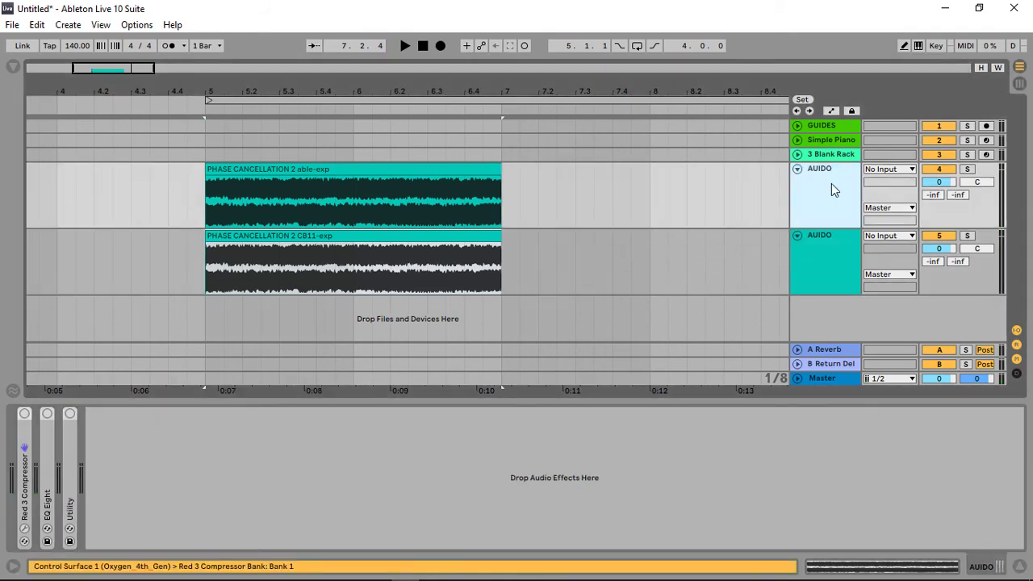
left_click(71, 415)
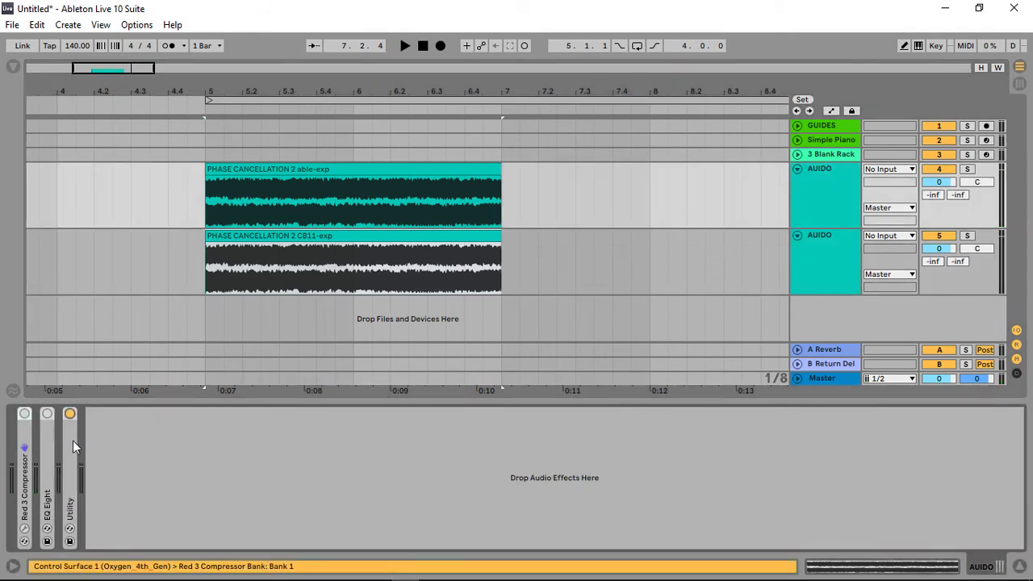
double_click(72, 442)
left_click(73, 441)
left_click(73, 441)
left_click(101, 439)
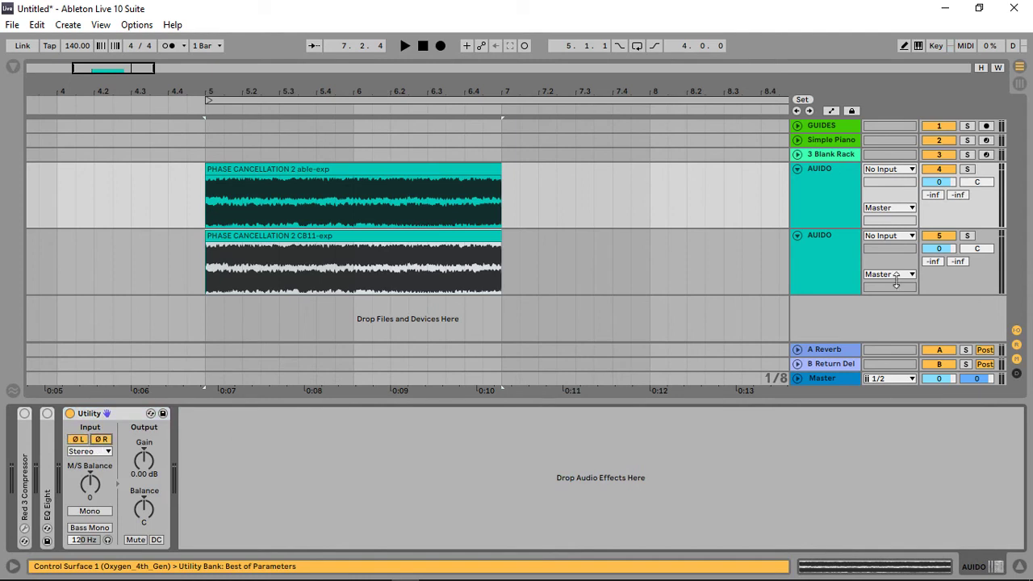
Step: Play both clips together with the phase inverted on both tracks
left_click(838, 185)
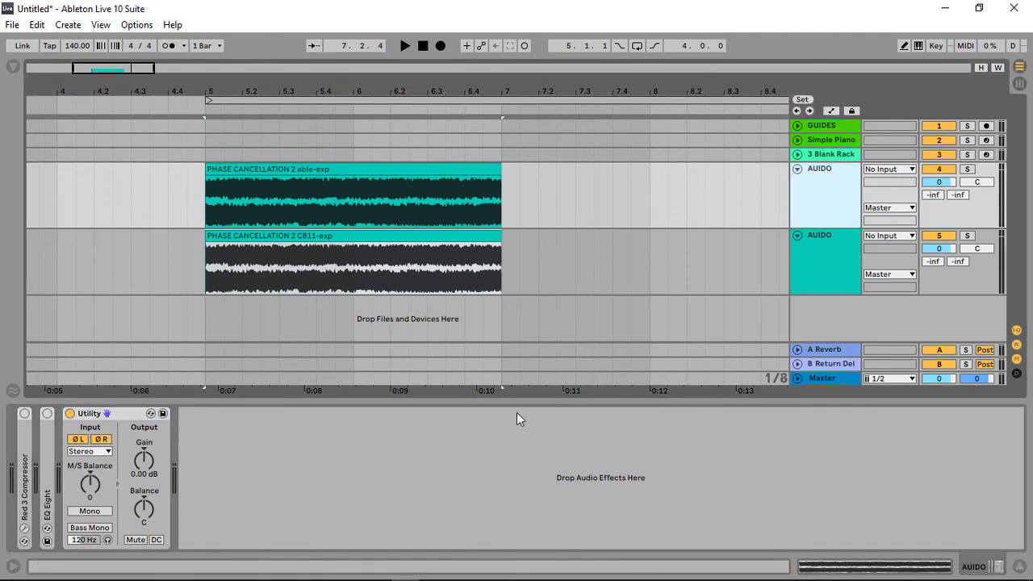
key("space")
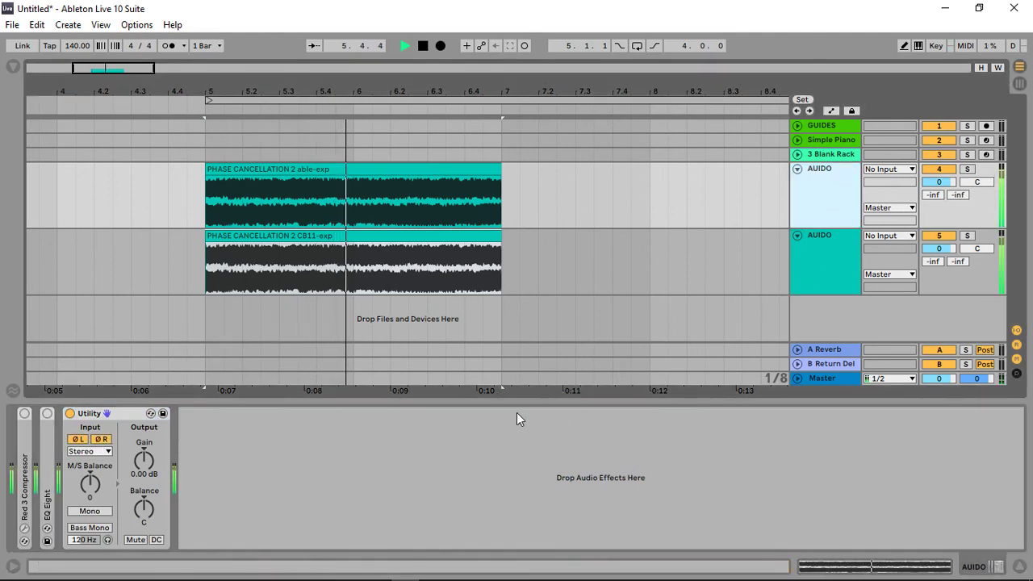
key("space")
Step: Turn off Utility on the able-exp track and replay both clips to recheck the cancellation
left_click(70, 413)
key("space")
key("space")
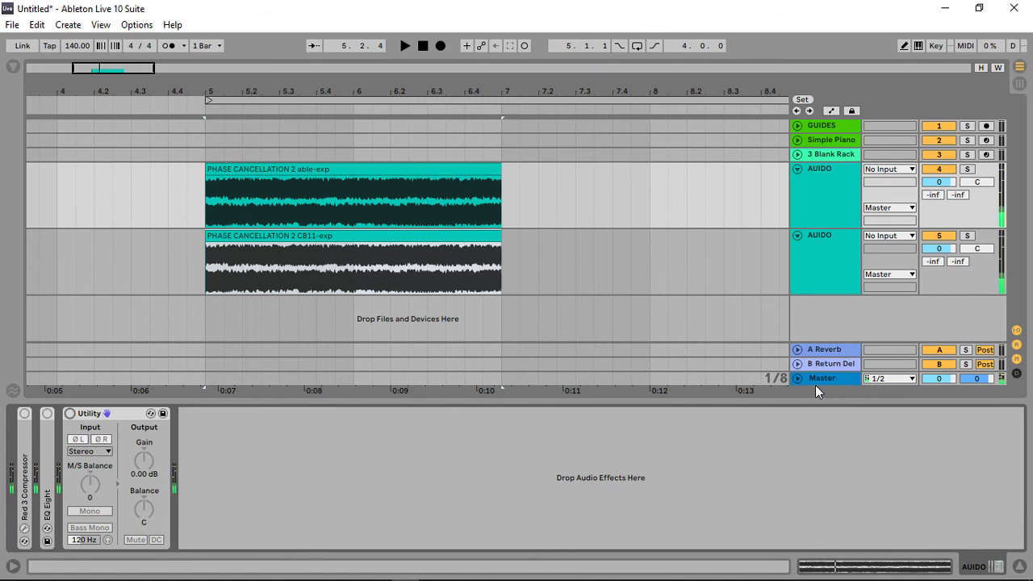